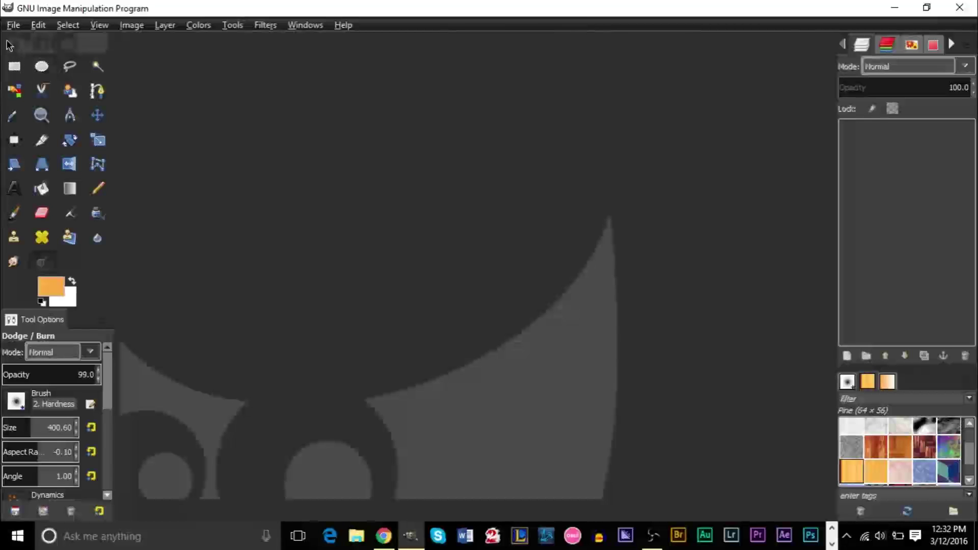
Create a new 400 × 400 px white image, zoom to 150% and start a new layer.
click(8, 28)
click(29, 43)
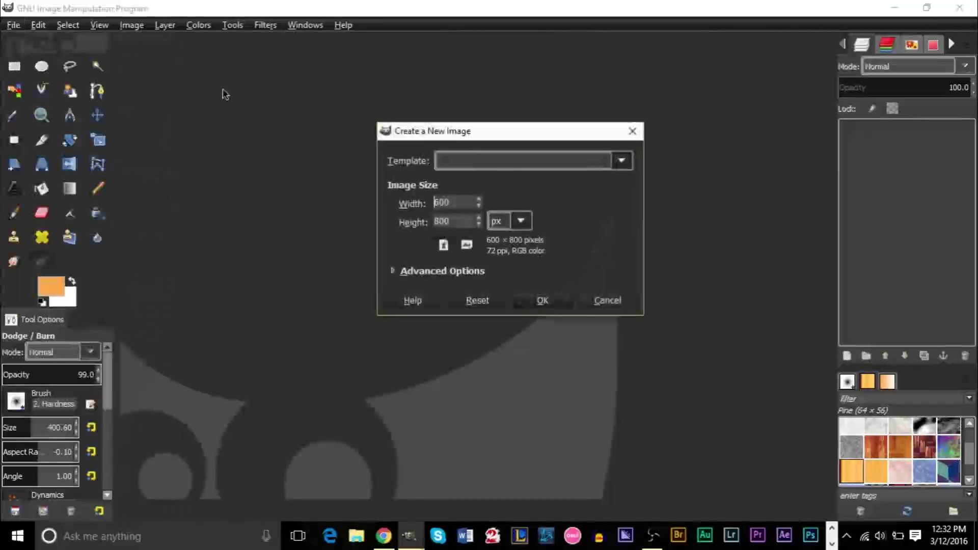
text(400)
key(Tab)
text(400)
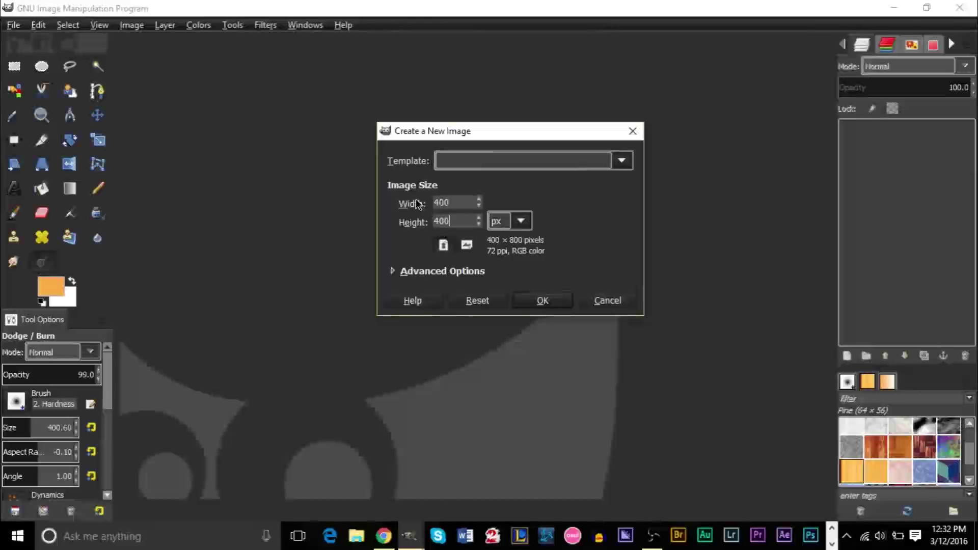
click(530, 303)
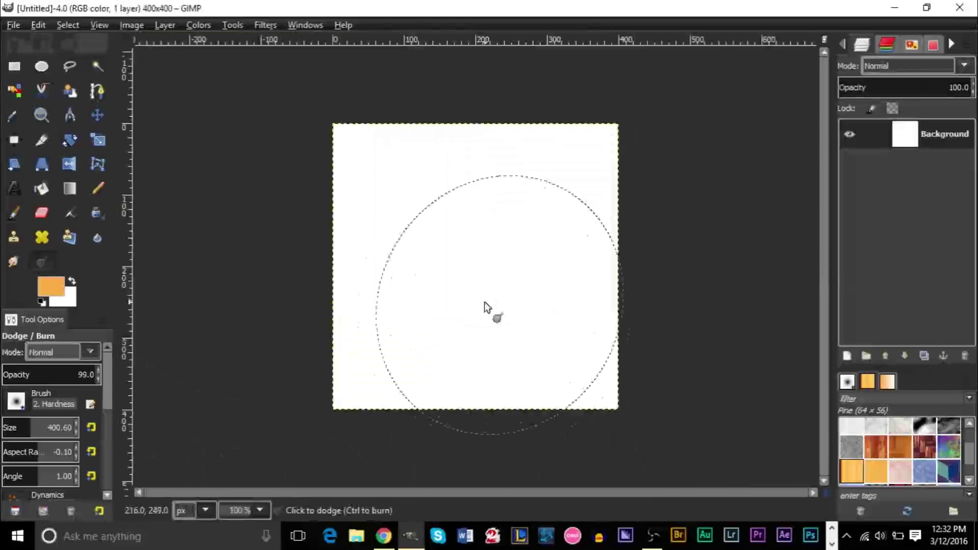
key(plus)
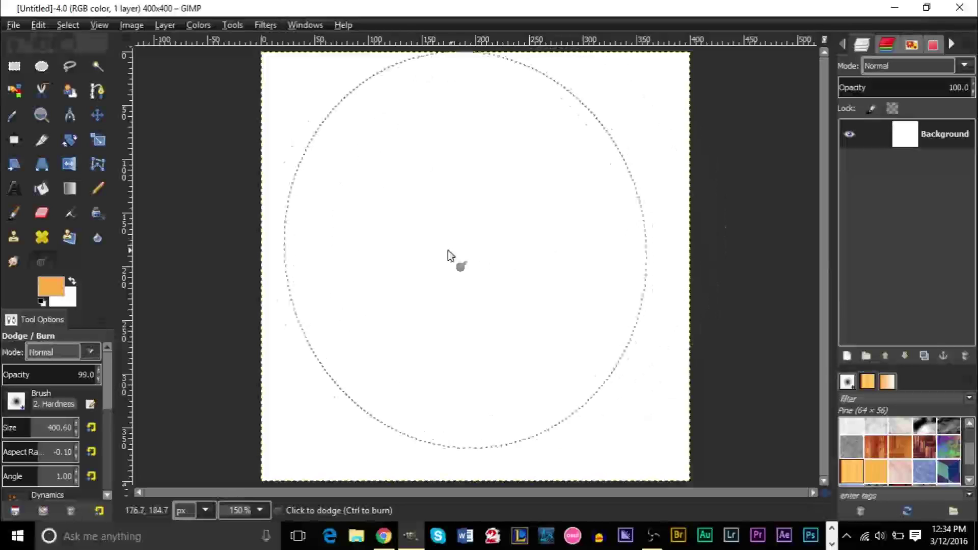
click(847, 356)
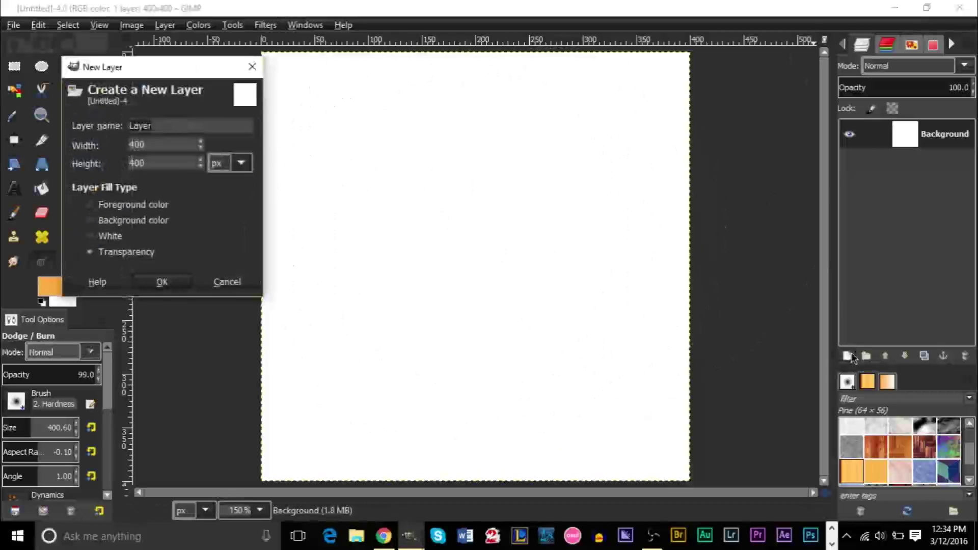
Add a Transparency-filled layer named Layer above the Background.
drag(121, 80, 467, 135)
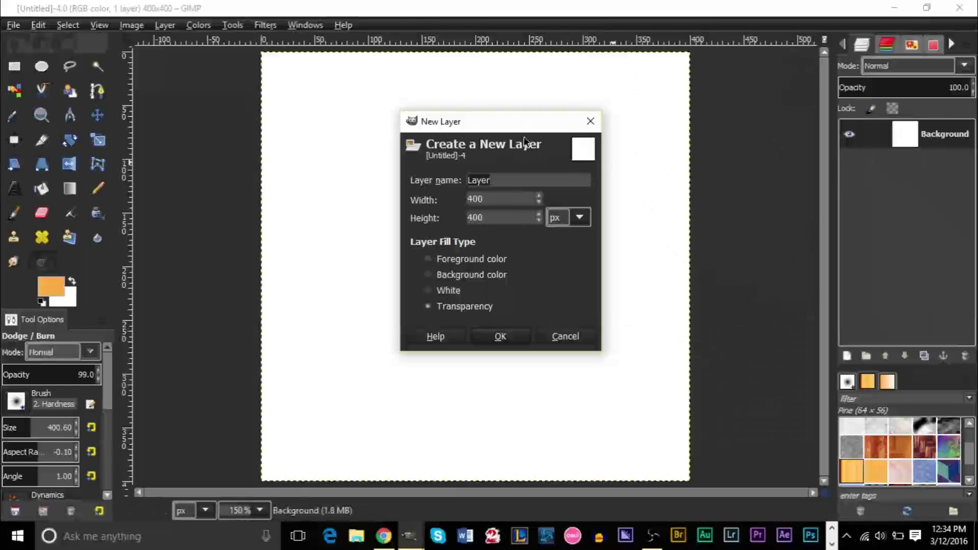
click(501, 334)
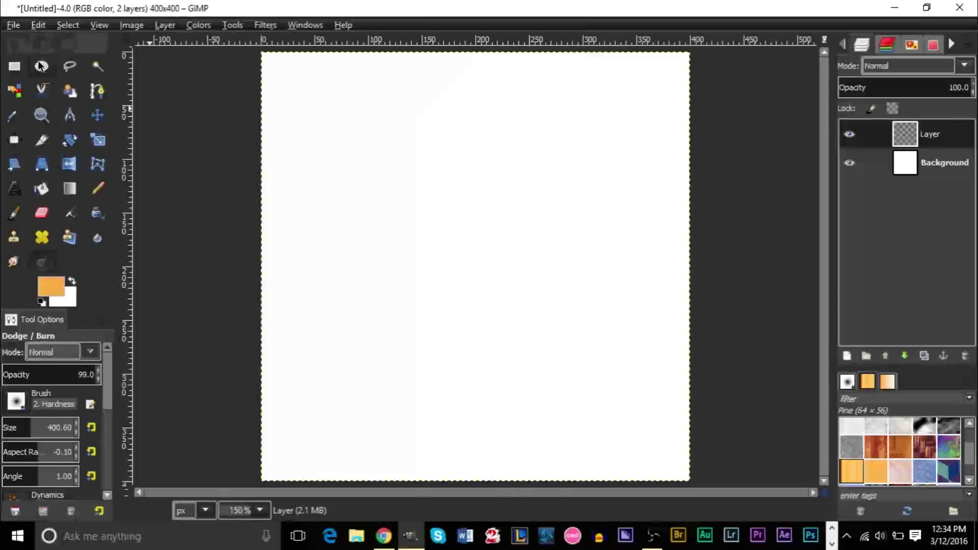
click(14, 66)
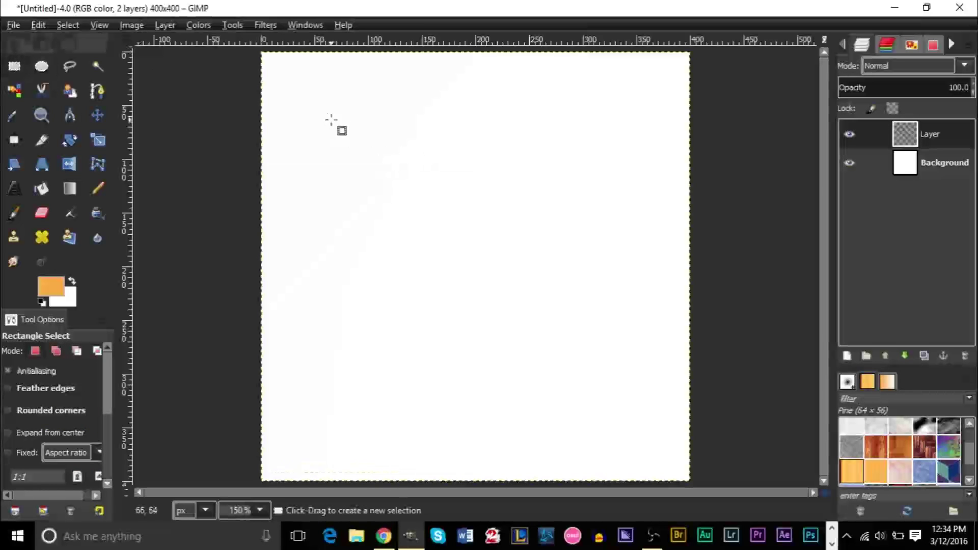
Draw a large rectangular selection centred on the canvas.
drag(319, 104, 587, 374)
drag(468, 240, 483, 246)
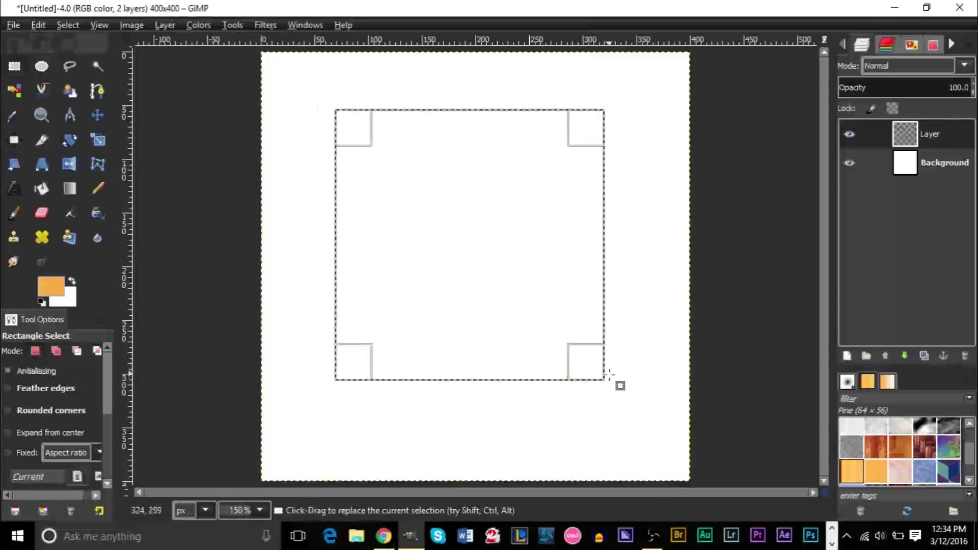
drag(592, 361, 642, 380)
drag(478, 265, 462, 276)
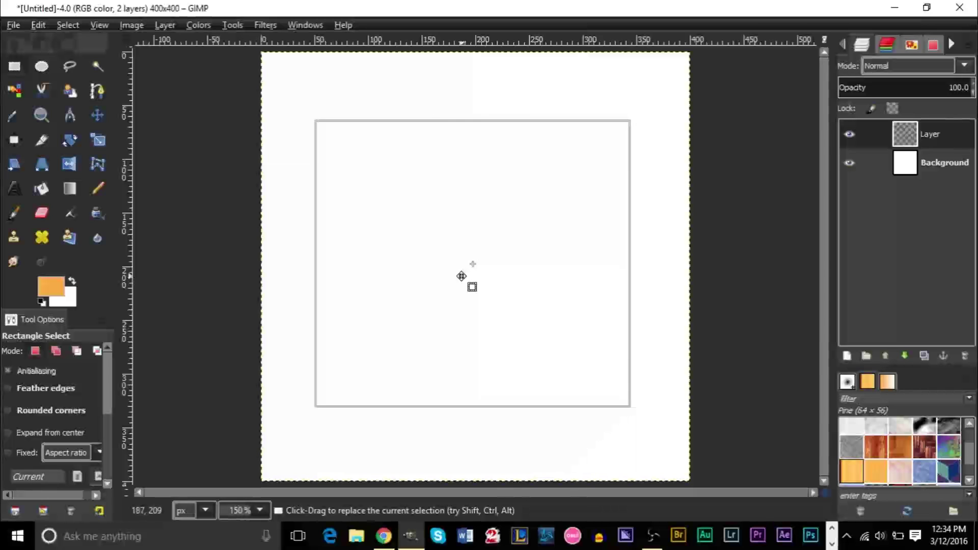
drag(535, 208, 566, 207)
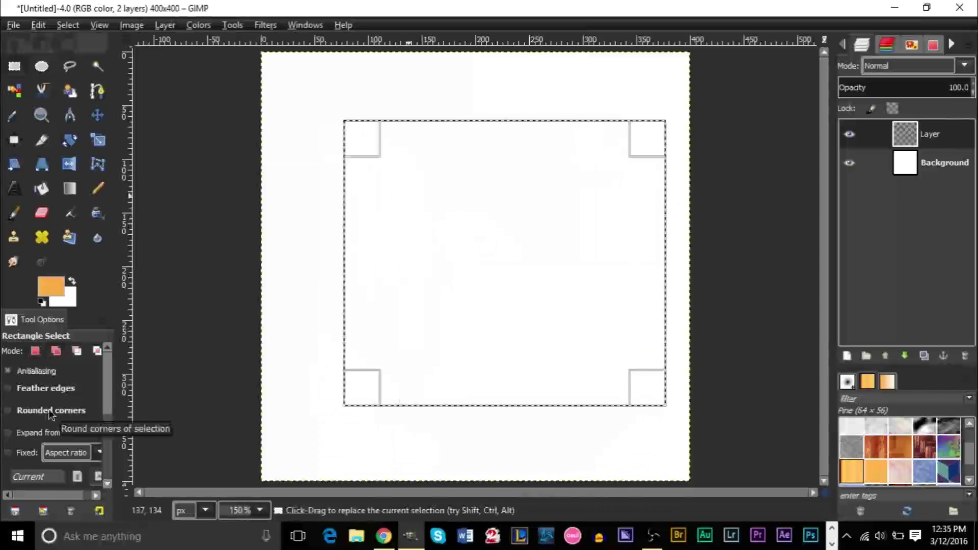
key(shift)
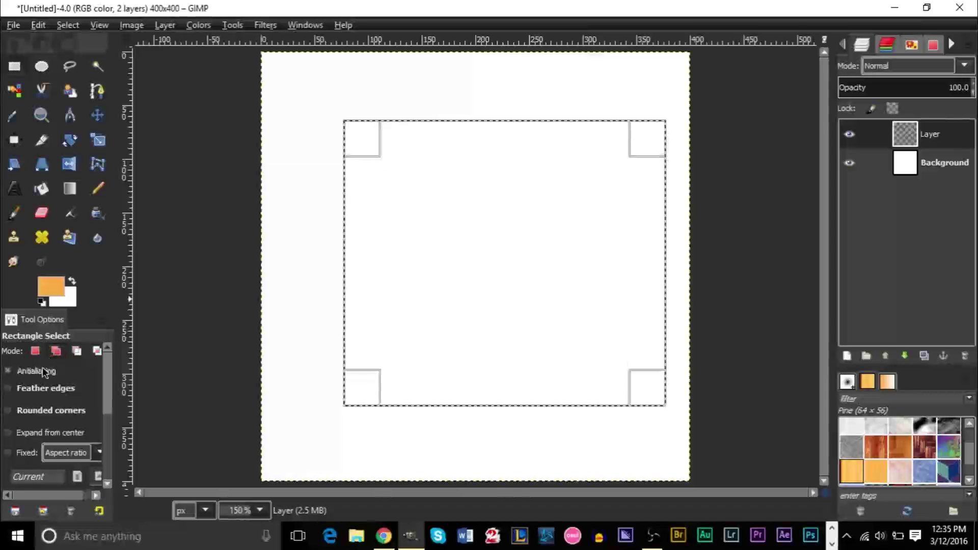
Give the selection rounded corners with a radius of 40.
click(29, 414)
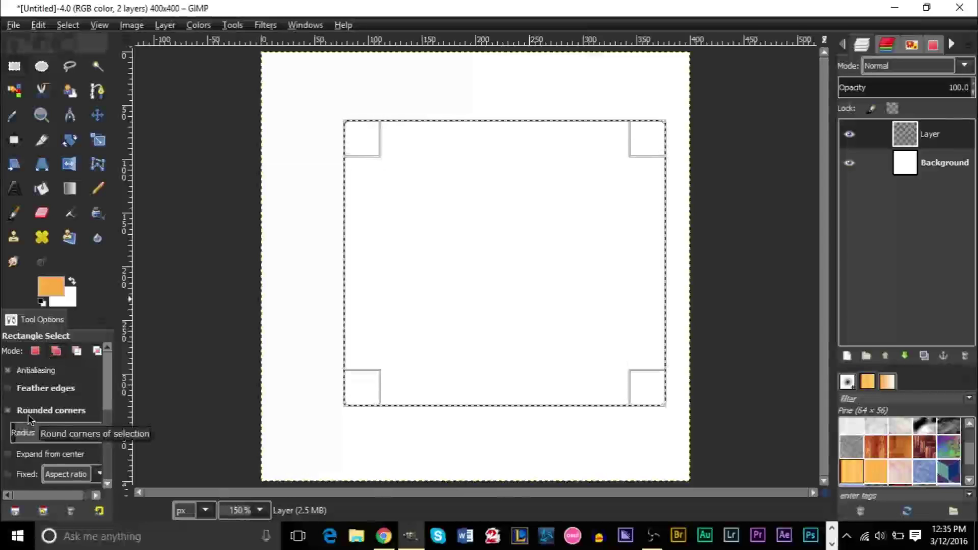
drag(60, 435, 118, 439)
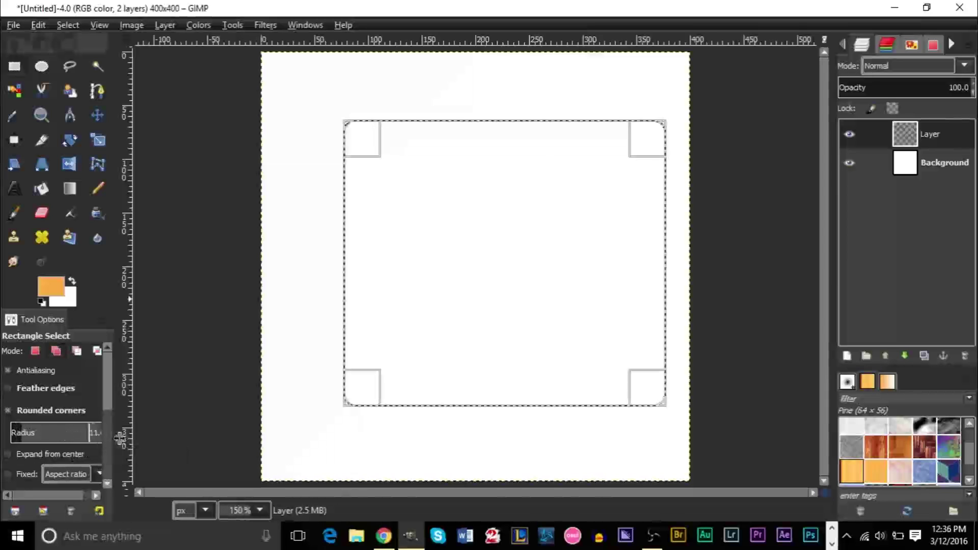
click(85, 436)
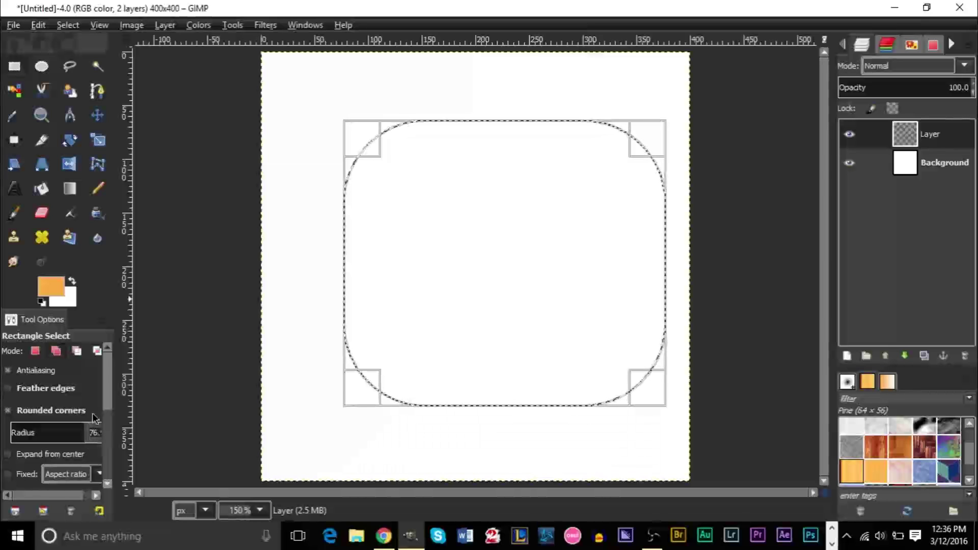
text(40)
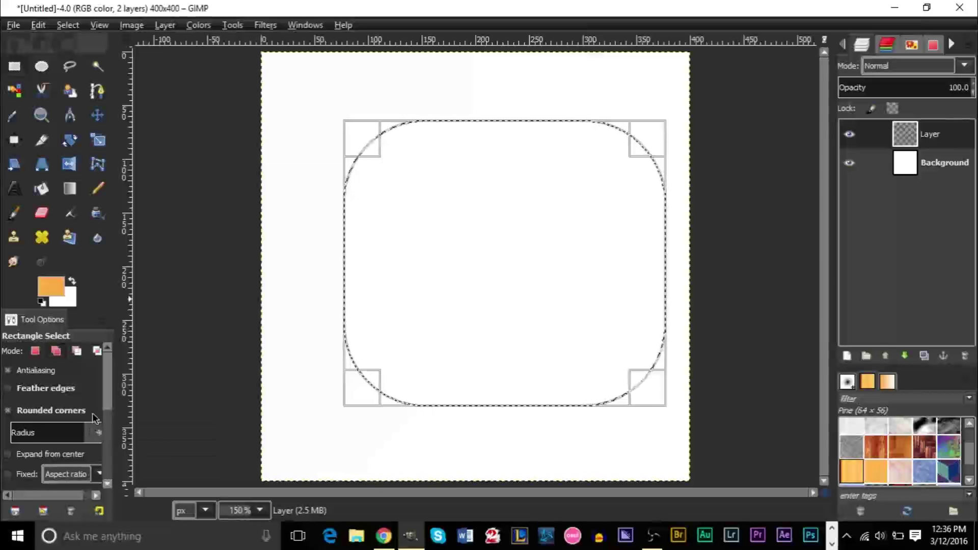
key(Return)
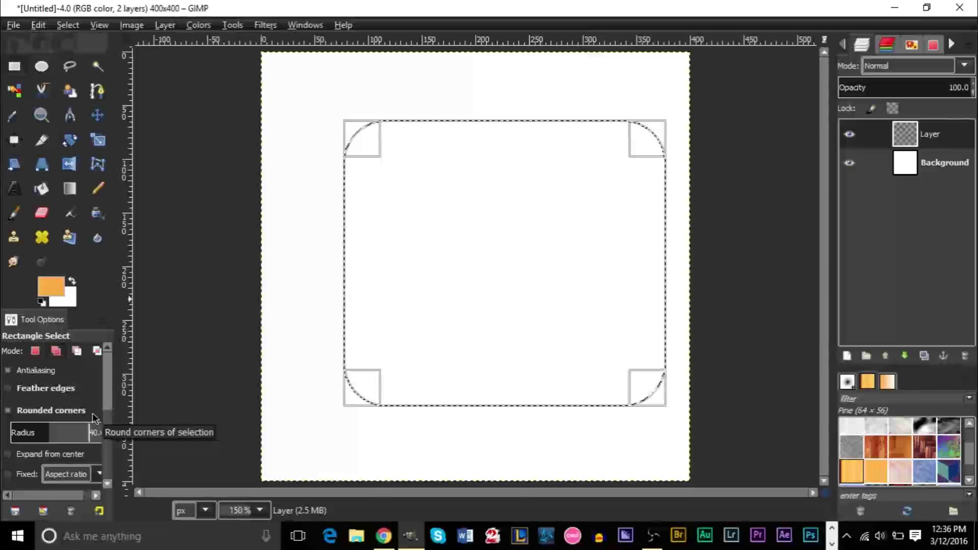
click(43, 190)
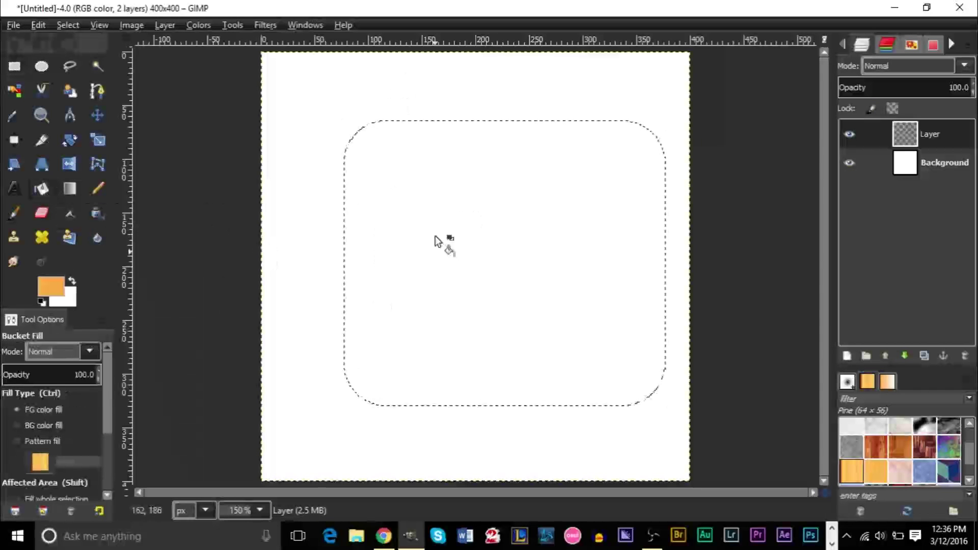
Set the foreground colour to black and fill the rounded selection.
click(51, 286)
drag(422, 117, 856, 152)
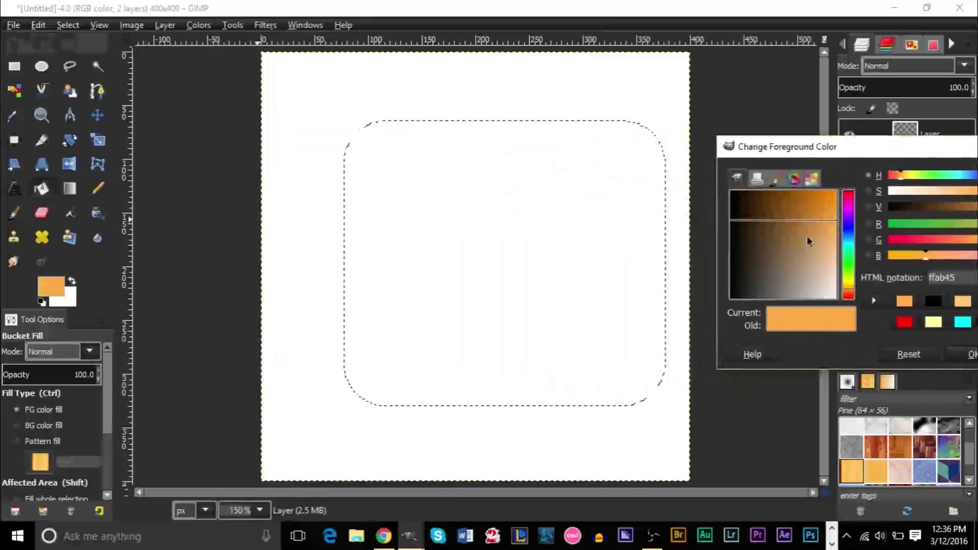
drag(810, 242, 732, 298)
drag(836, 146, 635, 144)
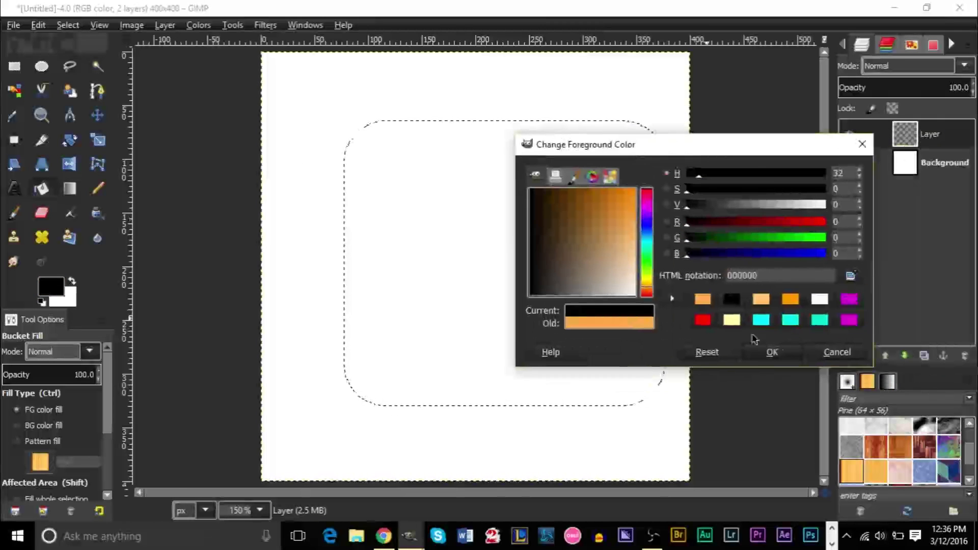
click(787, 352)
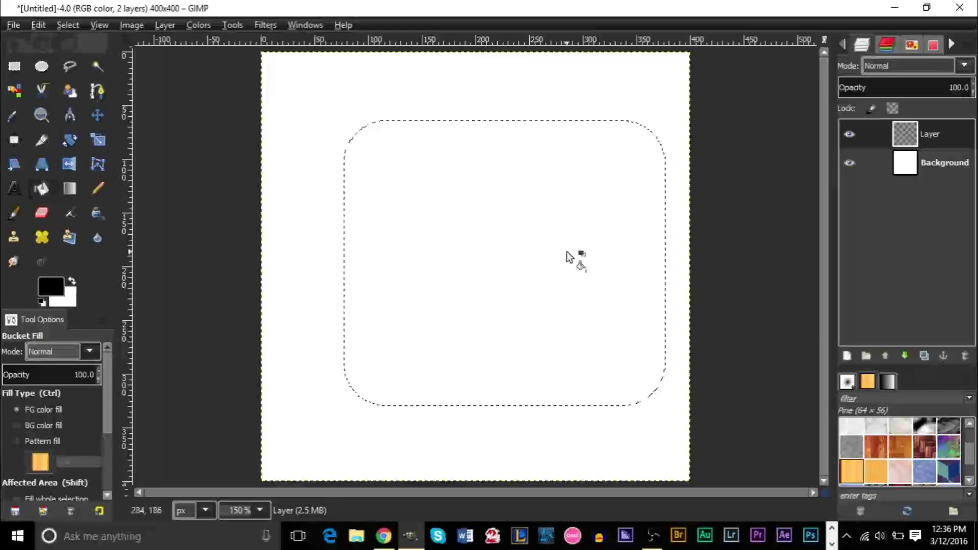
click(569, 257)
Nudge the black rounded square up and left, then clear the selection.
key(m)
drag(576, 265, 517, 258)
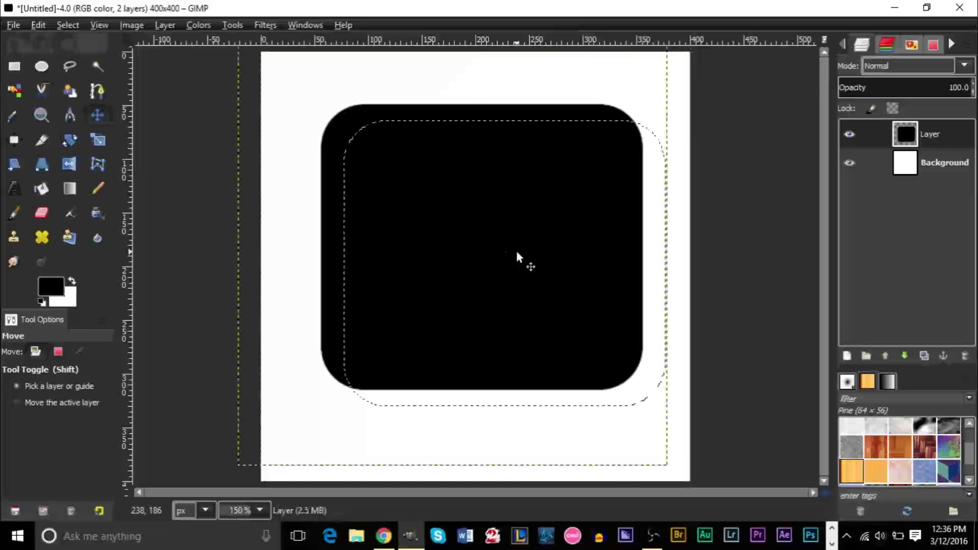
key(ctrl+shift+a)
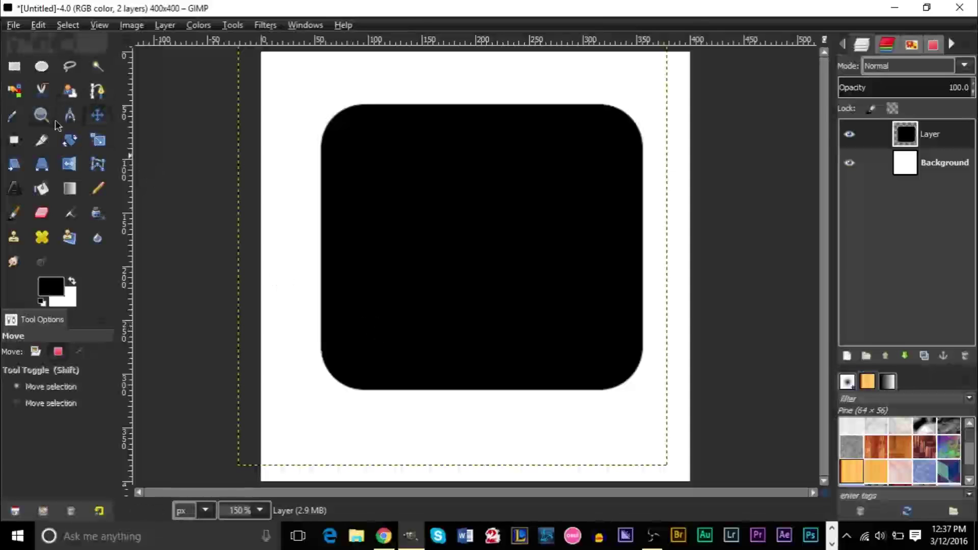
click(98, 91)
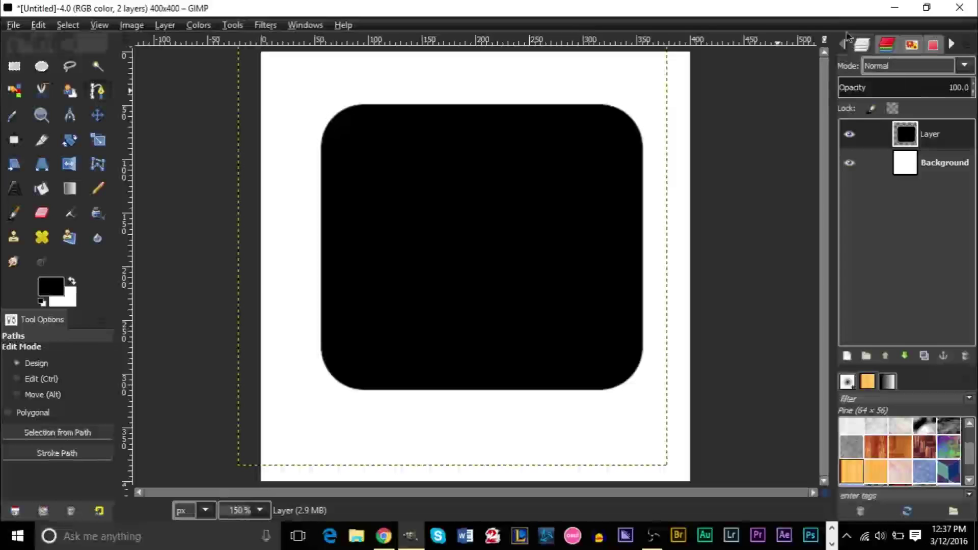
Cycle through the dock's panel tabs and return to Undo History.
click(958, 47)
click(958, 48)
click(959, 48)
click(958, 48)
click(958, 48)
click(959, 48)
click(958, 48)
click(959, 48)
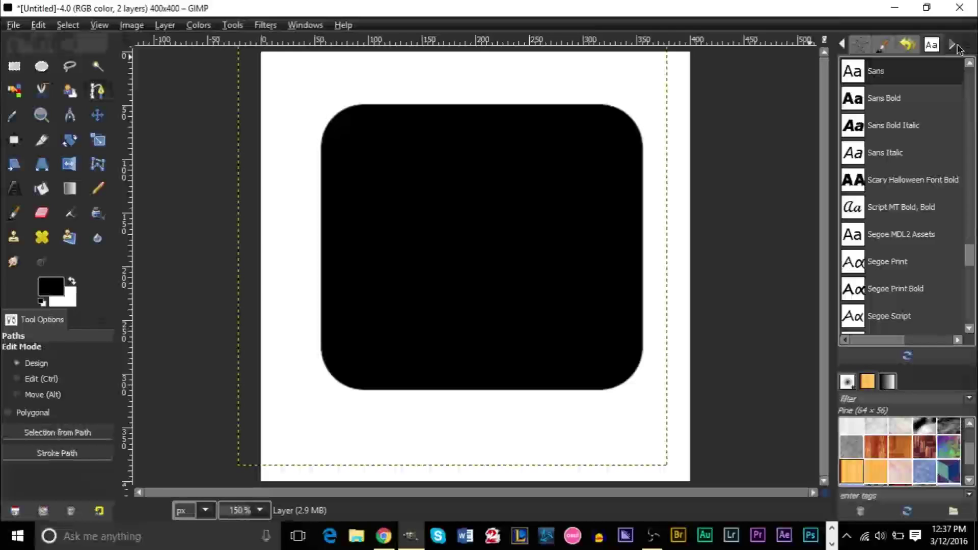
click(840, 43)
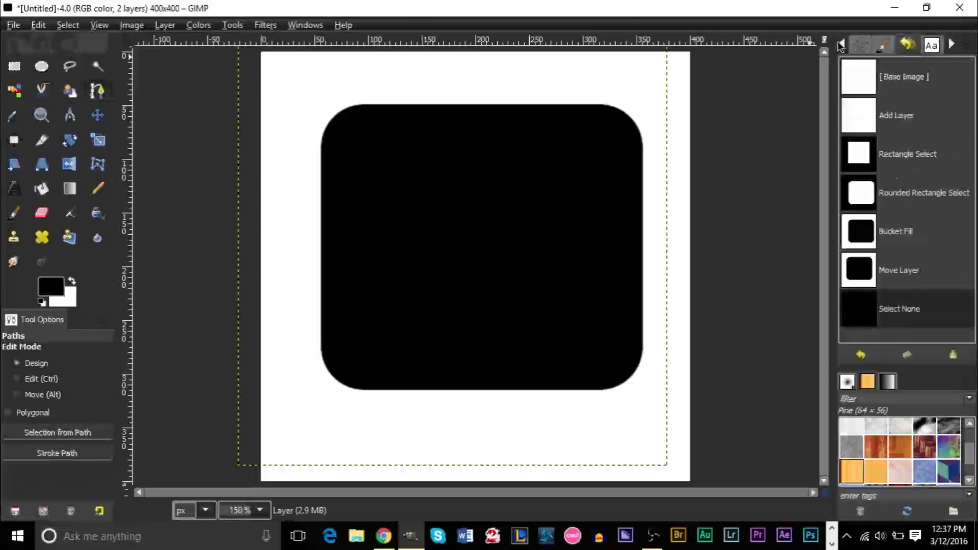
Open the Paths dialog from the Windows menu and bring the Layers list back.
click(304, 25)
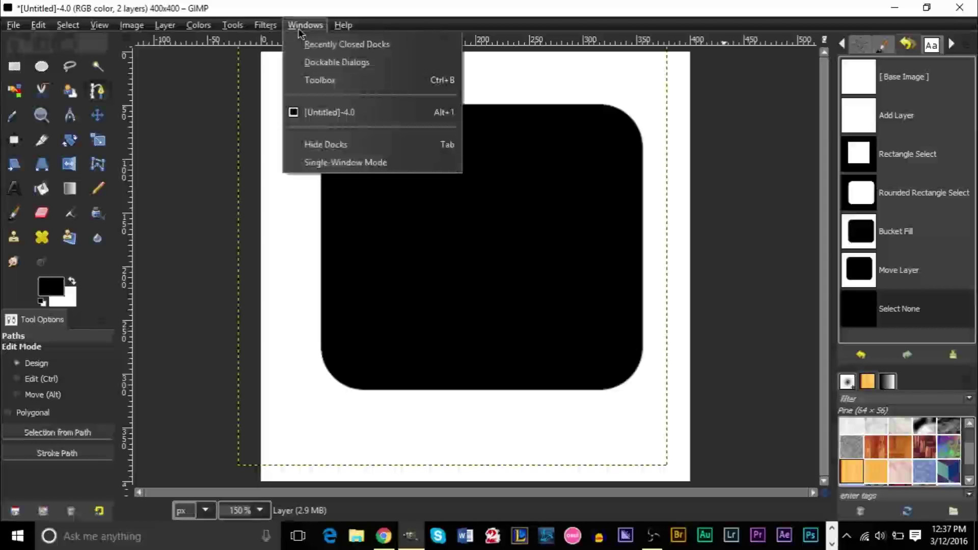
mouse_move(357, 62)
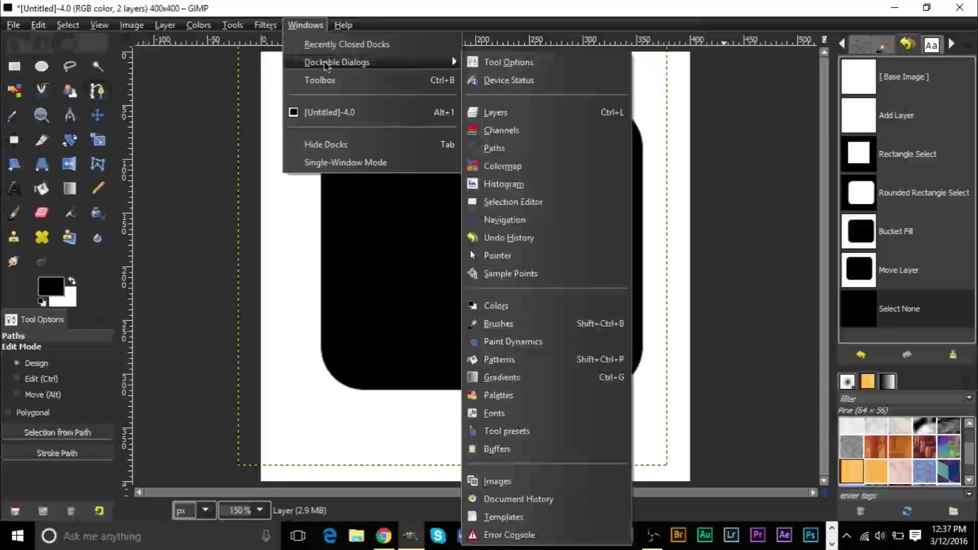
click(545, 147)
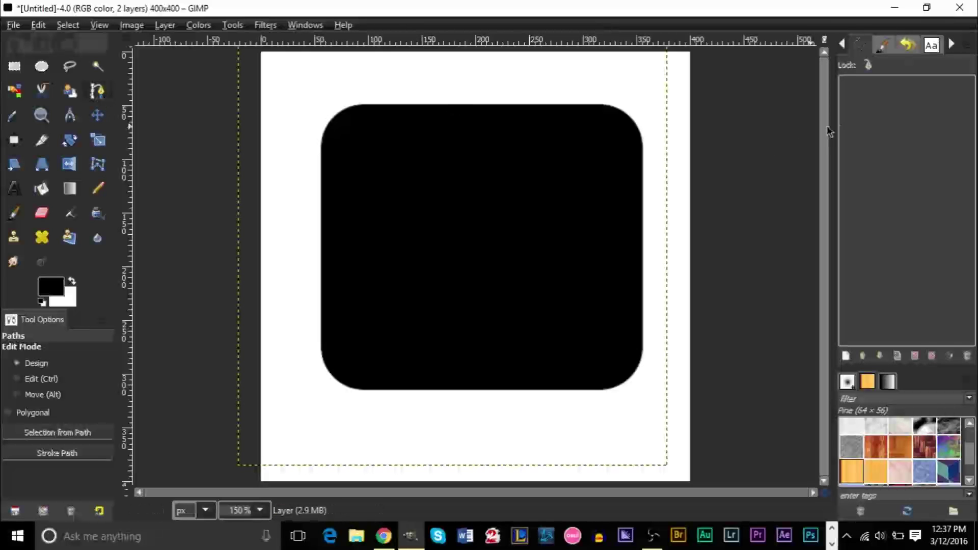
scroll(844, 55, up, 3)
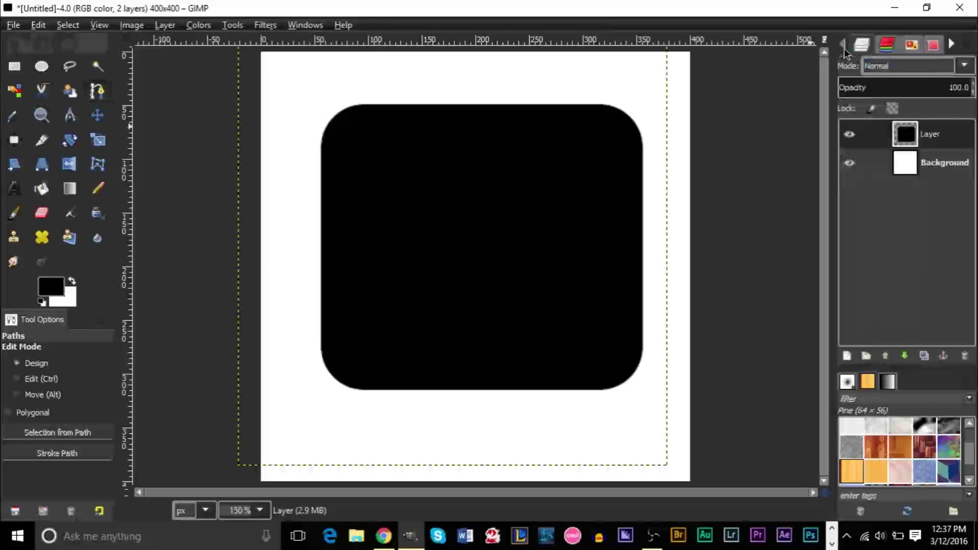
click(847, 356)
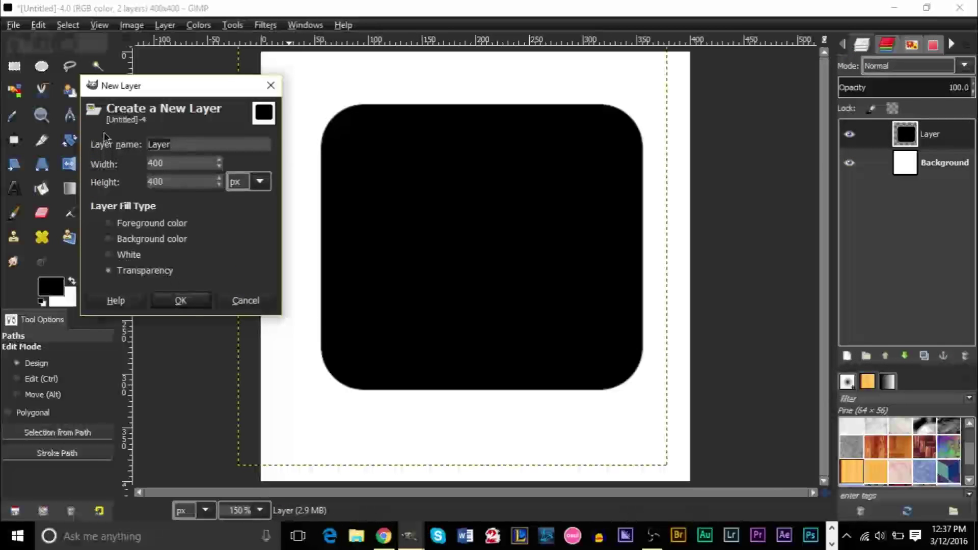
Name the new transparent layer LGHT and close the bolt path at its top anchor.
text(LGHT)
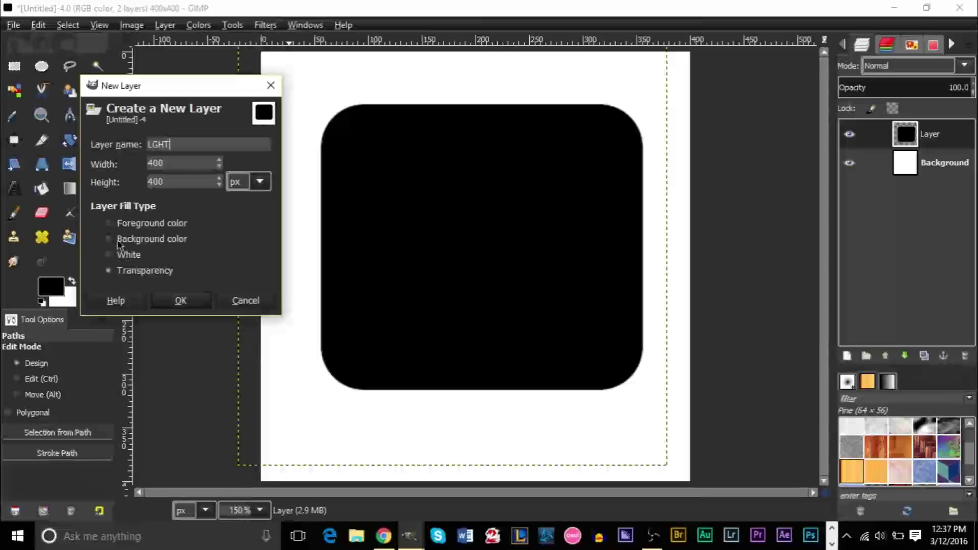
click(198, 301)
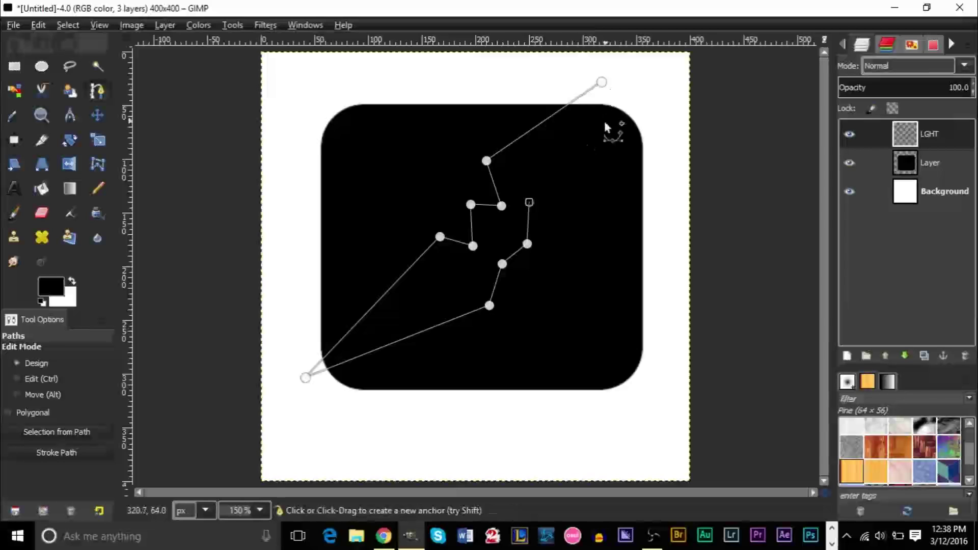
key(ctrl)
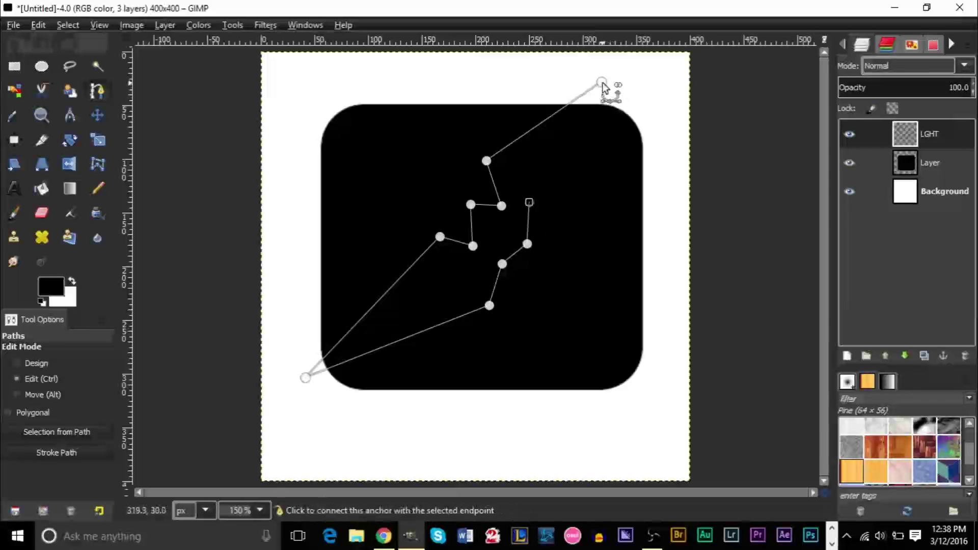
ctrl+click(602, 83)
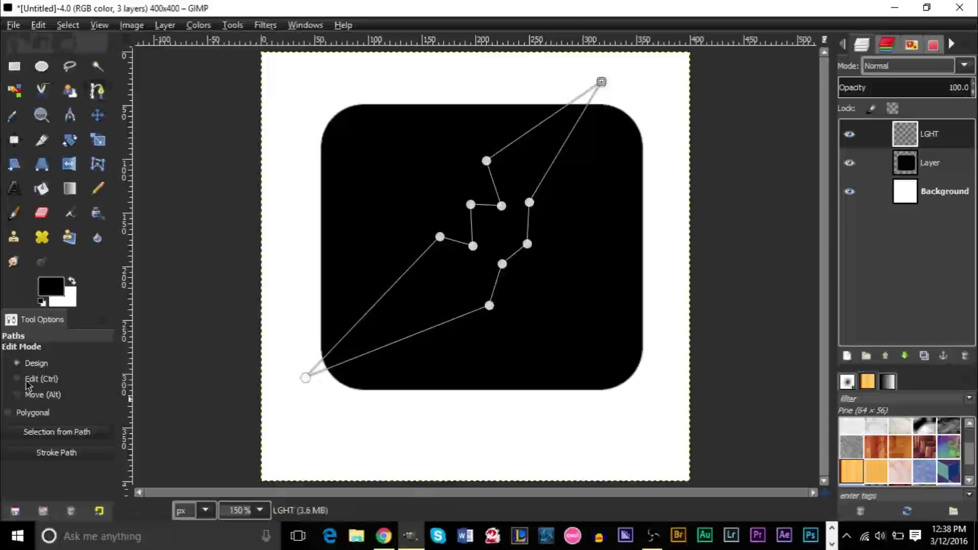
Try adding a point and curving the bolt's upper right edge, undoing each change.
click(552, 163)
key(BackSpace)
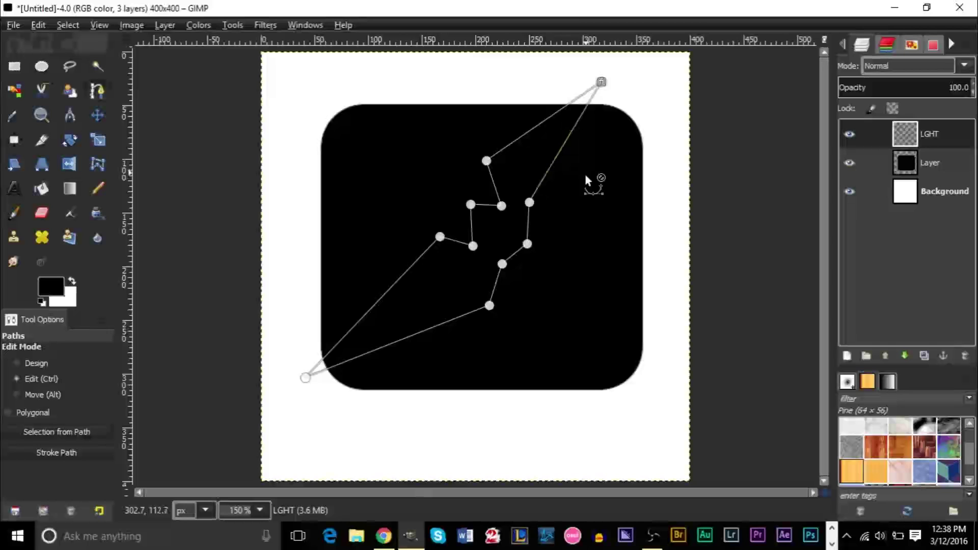
drag(530, 204, 582, 234)
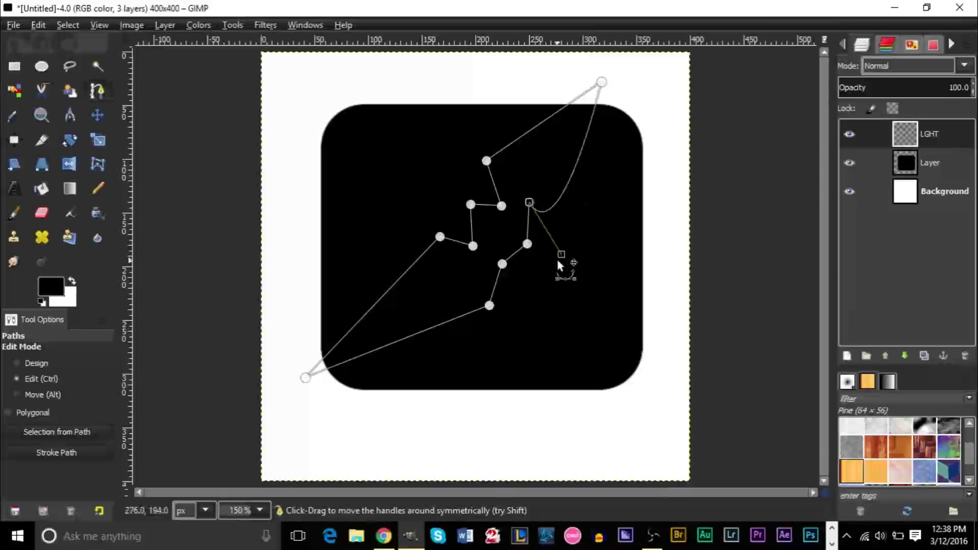
key(ctrl+z)
drag(531, 209, 630, 211)
key(ctrl+z)
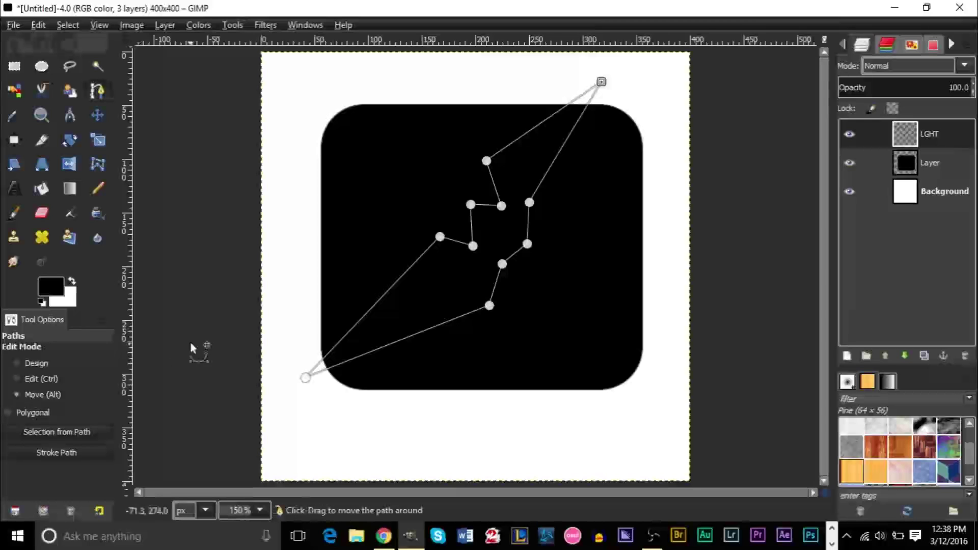
Shift the bolt path about 45 px right and turn it into a selection.
drag(498, 216, 499, 250)
key(ctrl+z)
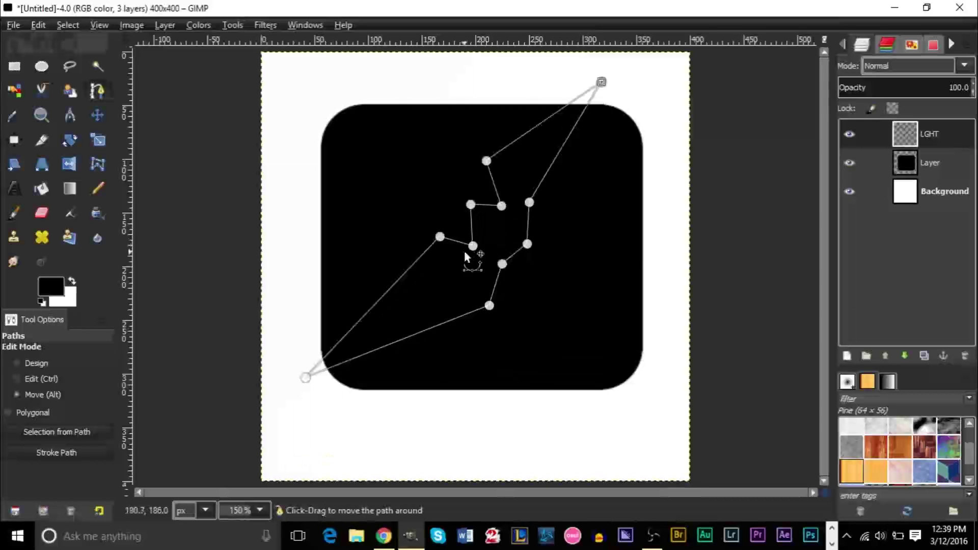
drag(503, 250, 484, 242)
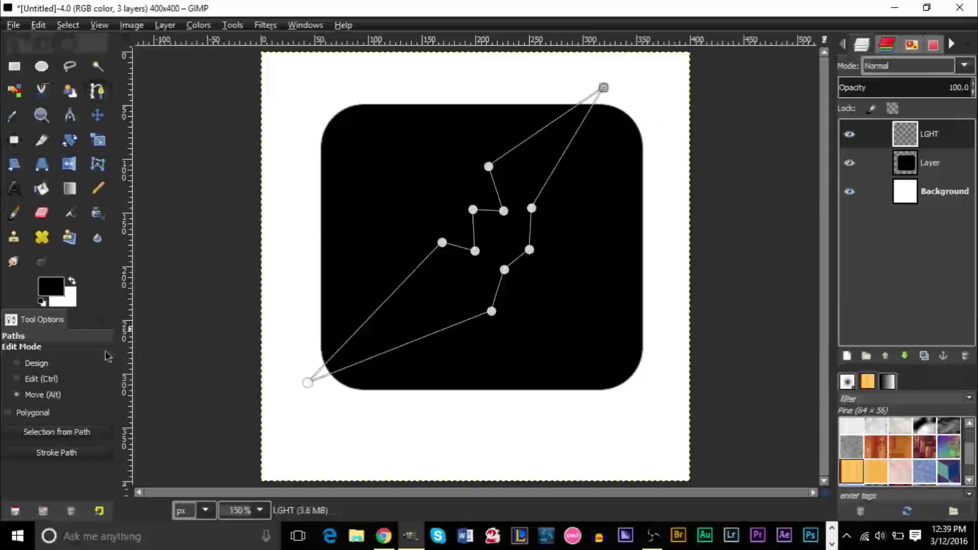
click(78, 438)
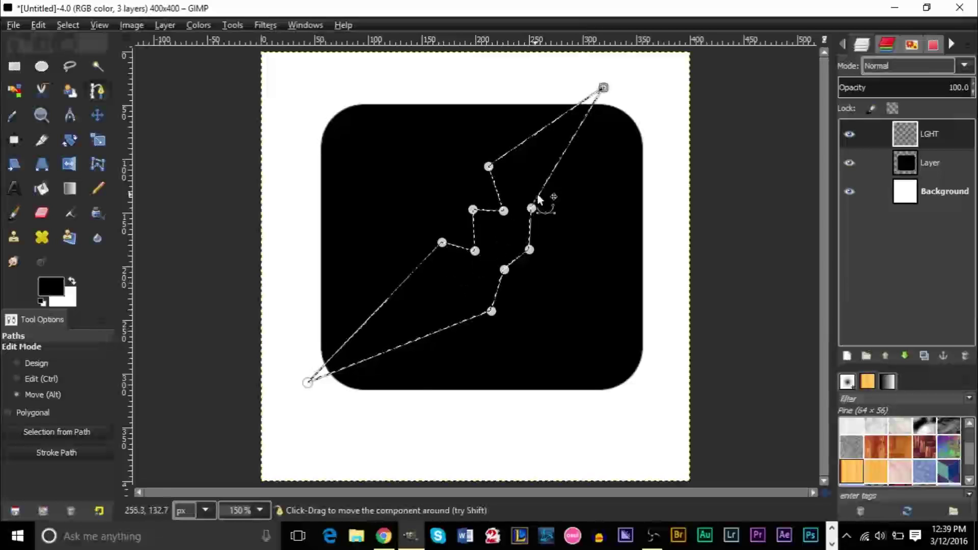
Switch the dock to the Paths list and open the Unnamed path's menu.
click(951, 45)
click(951, 45)
click(951, 44)
click(952, 44)
click(952, 45)
click(952, 44)
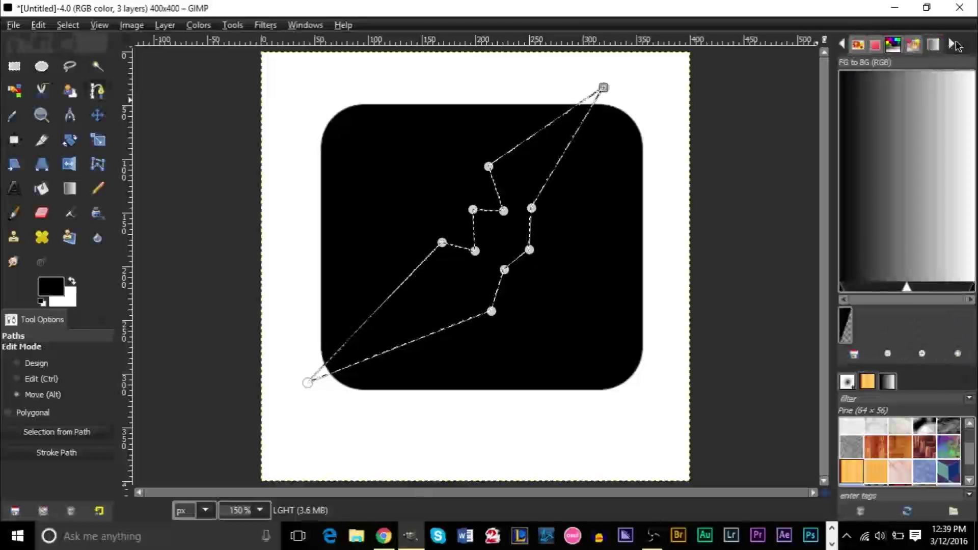
click(952, 45)
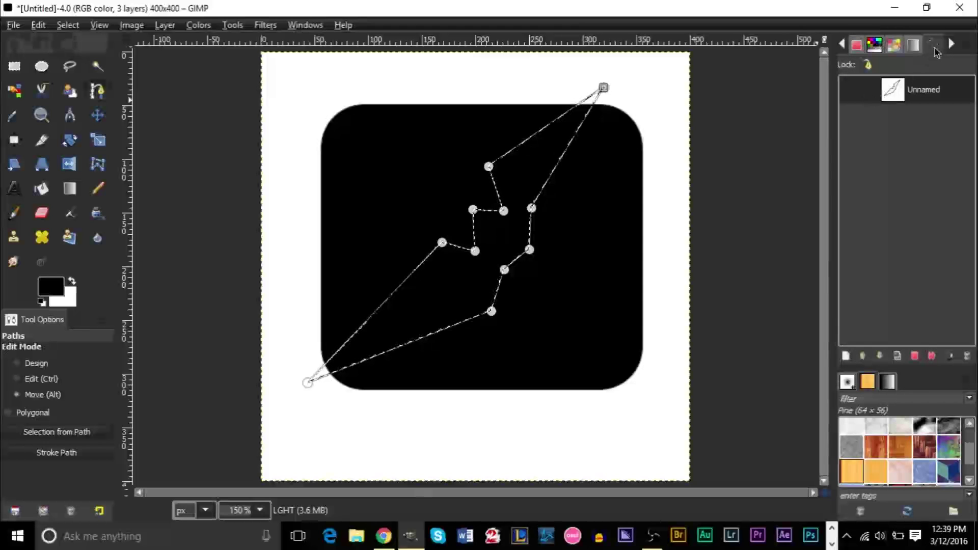
right_click(891, 91)
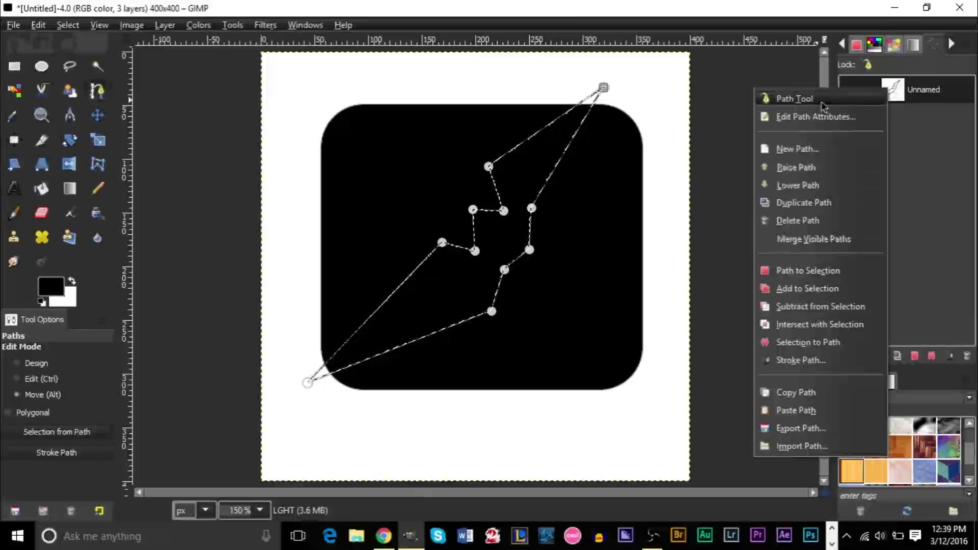
Dismiss the path menu and toggle the Unnamed path's visibility on and off.
click(814, 99)
click(849, 91)
click(851, 95)
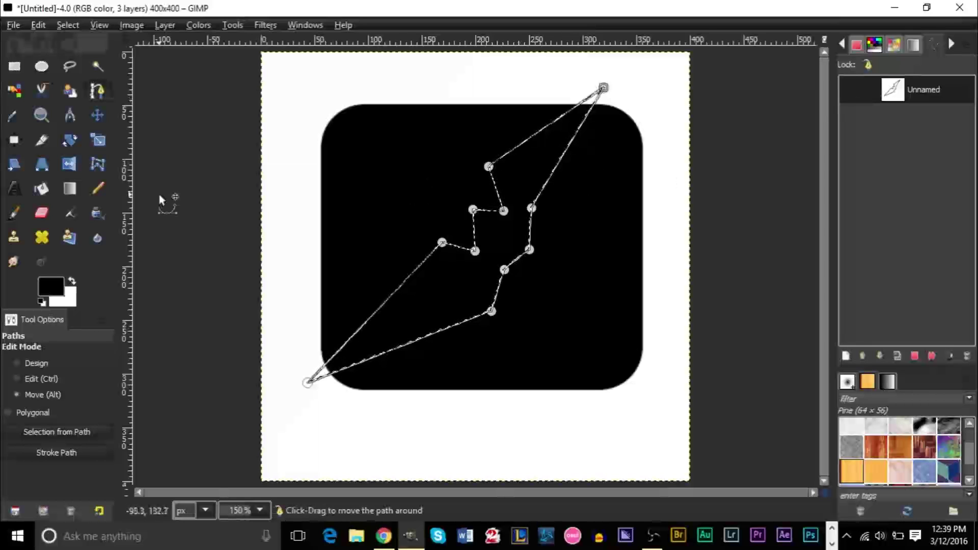
Fill the bolt selection with bright yellow (f0ff00).
click(43, 189)
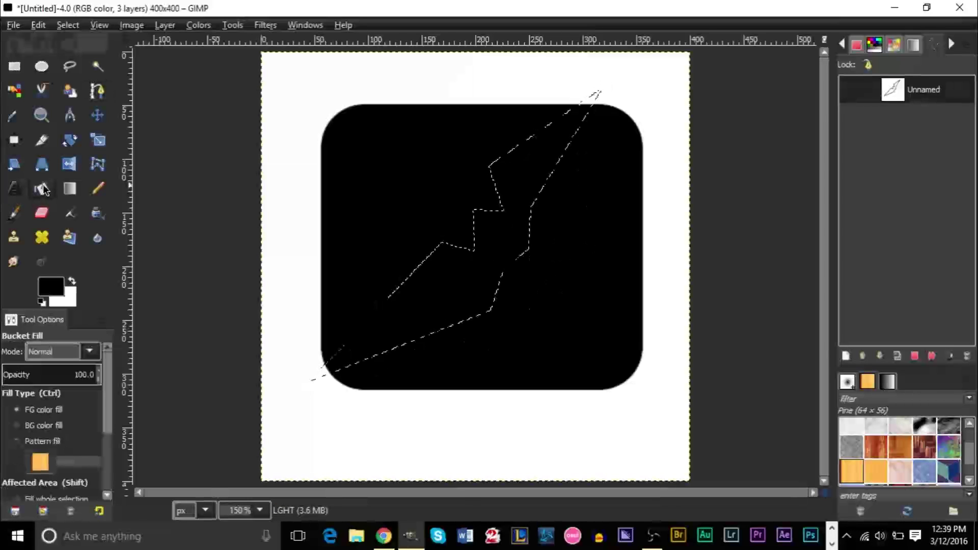
click(51, 288)
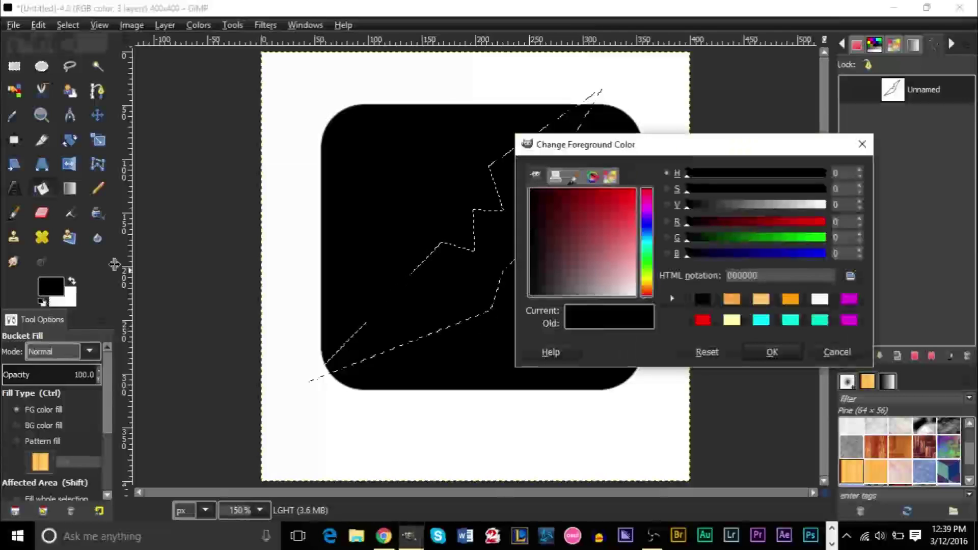
drag(646, 275, 652, 140)
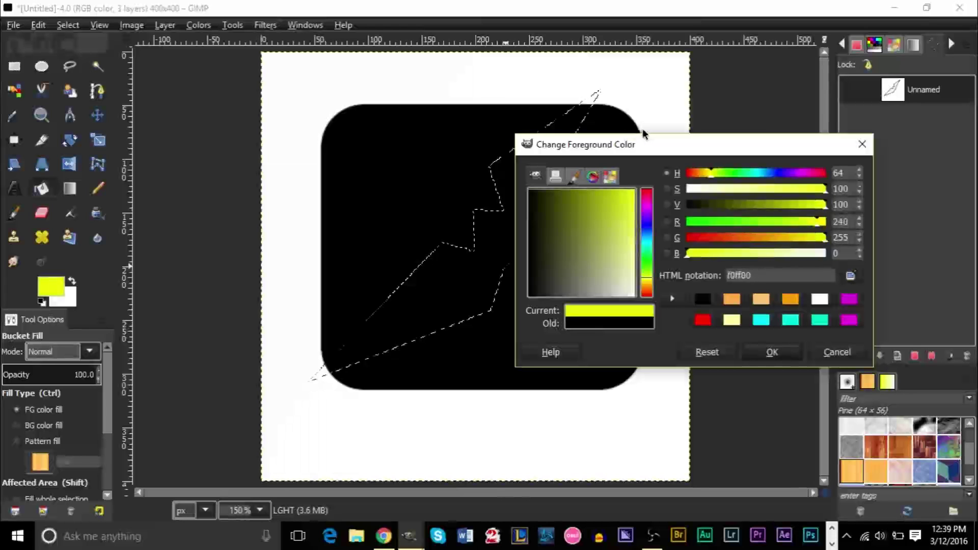
click(770, 351)
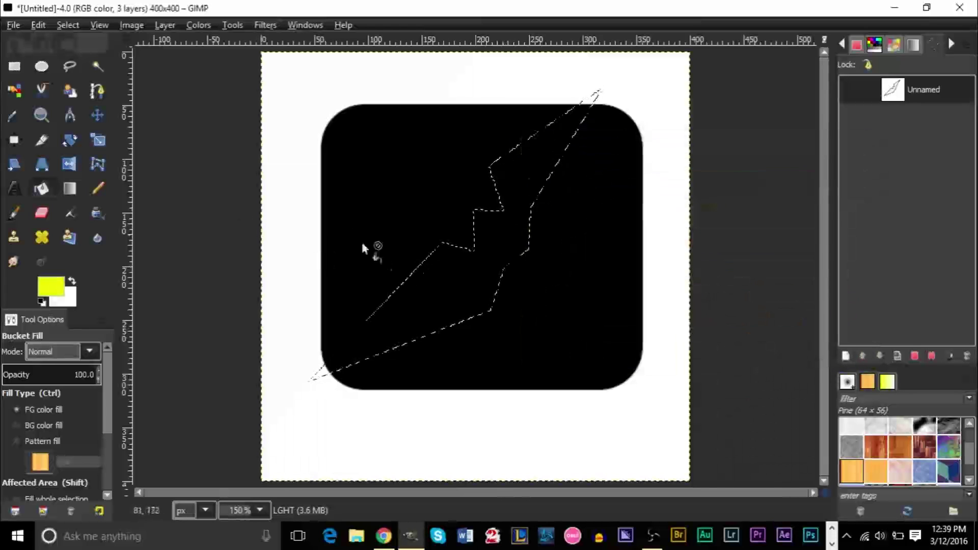
click(443, 294)
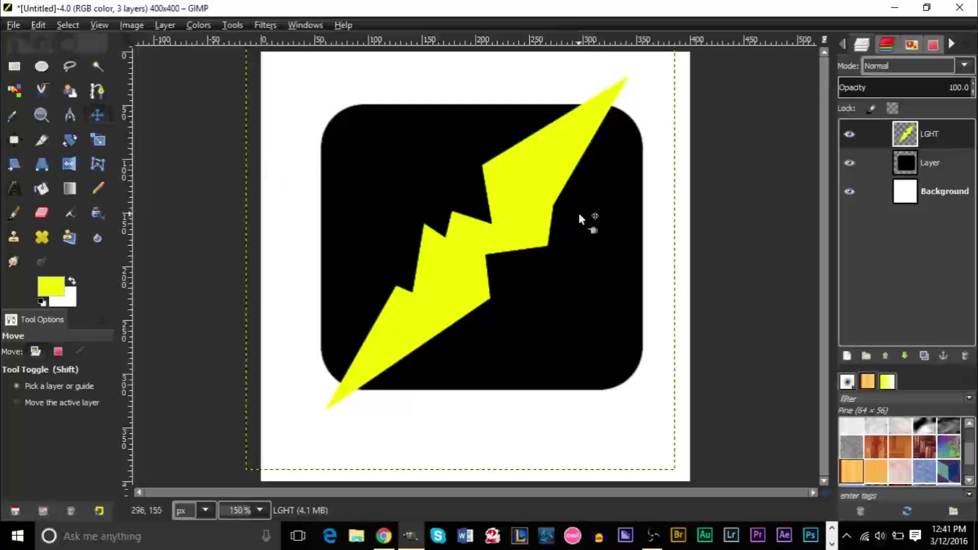
Duplicate LGHT as LGHT copy and nudge the copy a few pixels right.
key(alt)
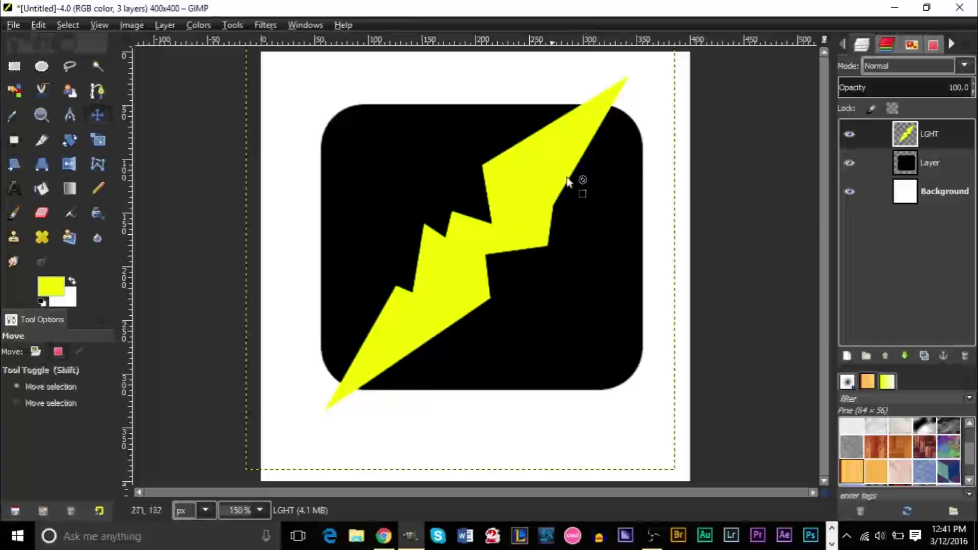
right_click(910, 137)
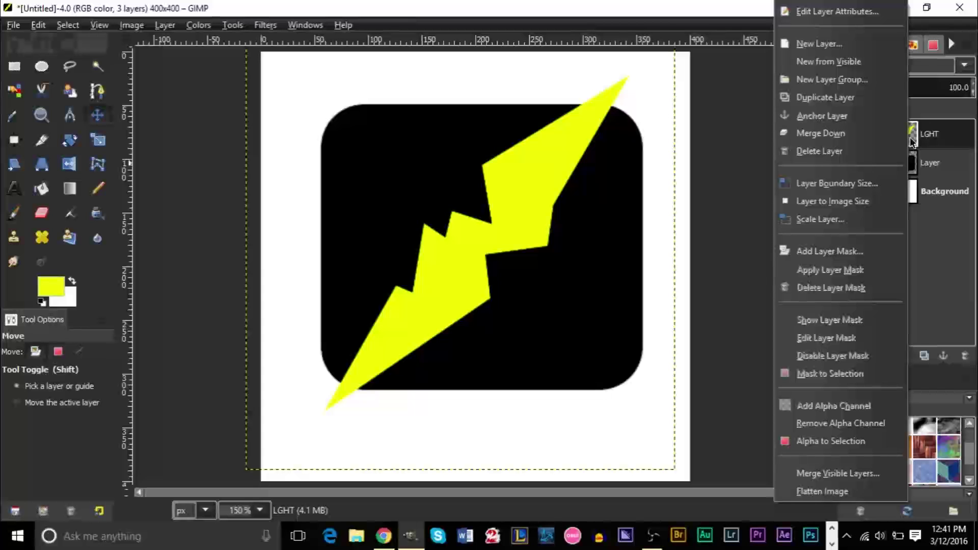
click(833, 100)
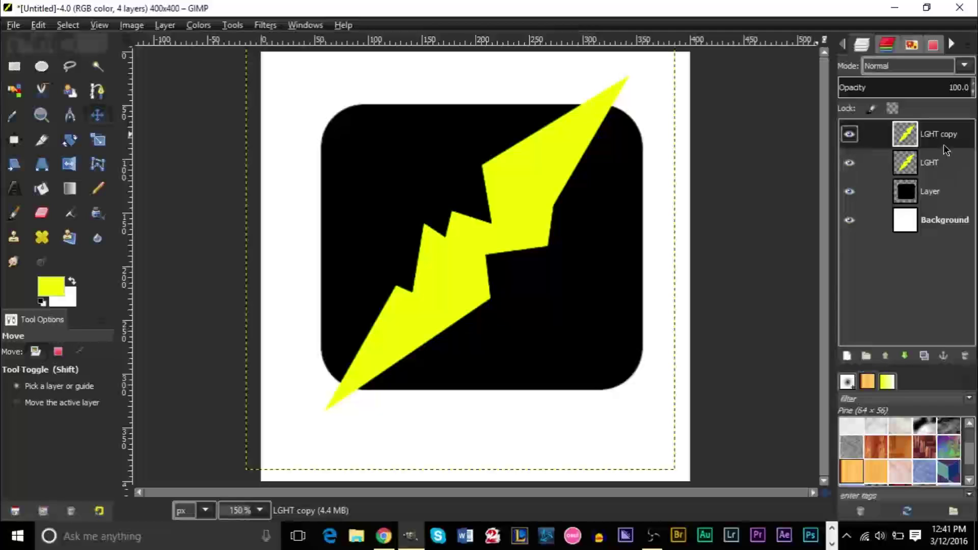
drag(448, 187, 525, 193)
key(ctrl+z)
key(ctrl+y)
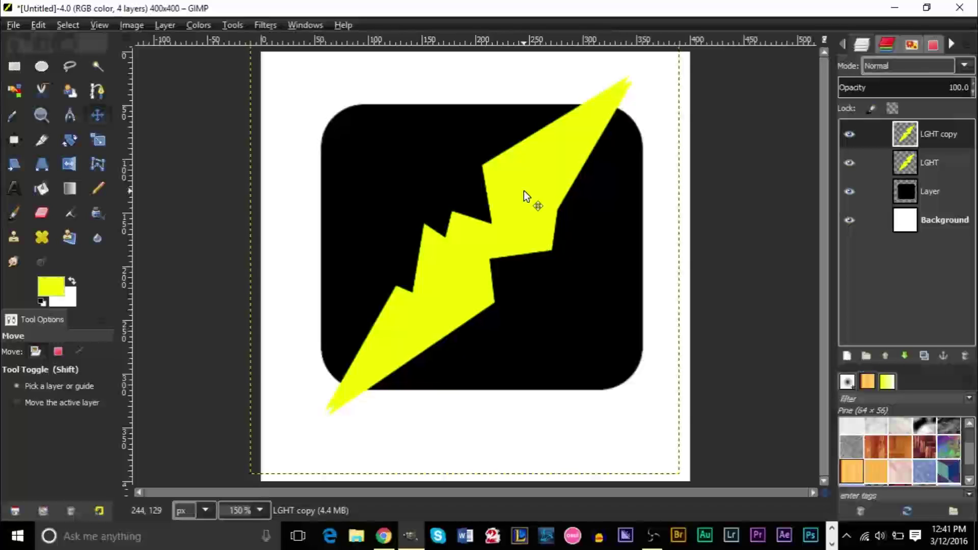
scroll(634, 69, up, 4)
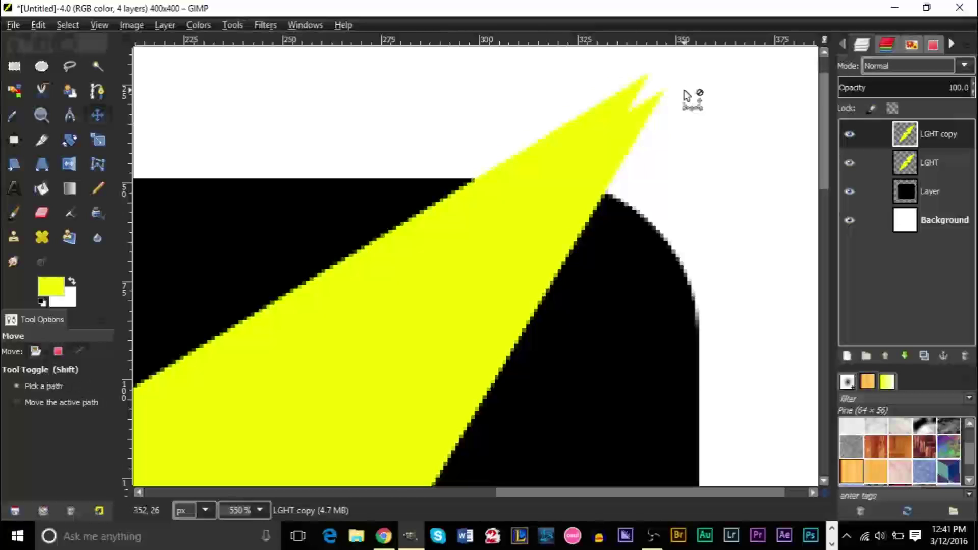
Lower the saturation to make the foreground a paler yellow.
scroll(684, 90, up, 3)
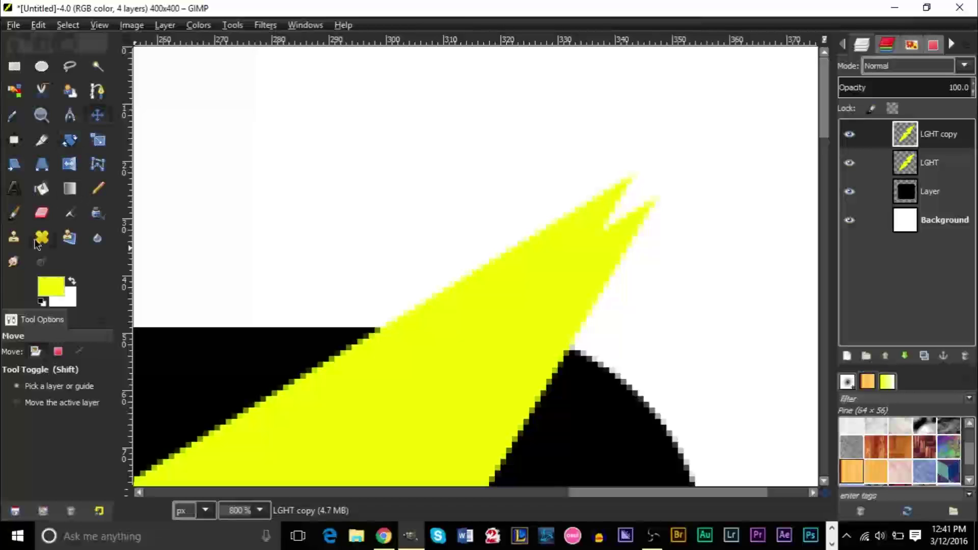
click(41, 188)
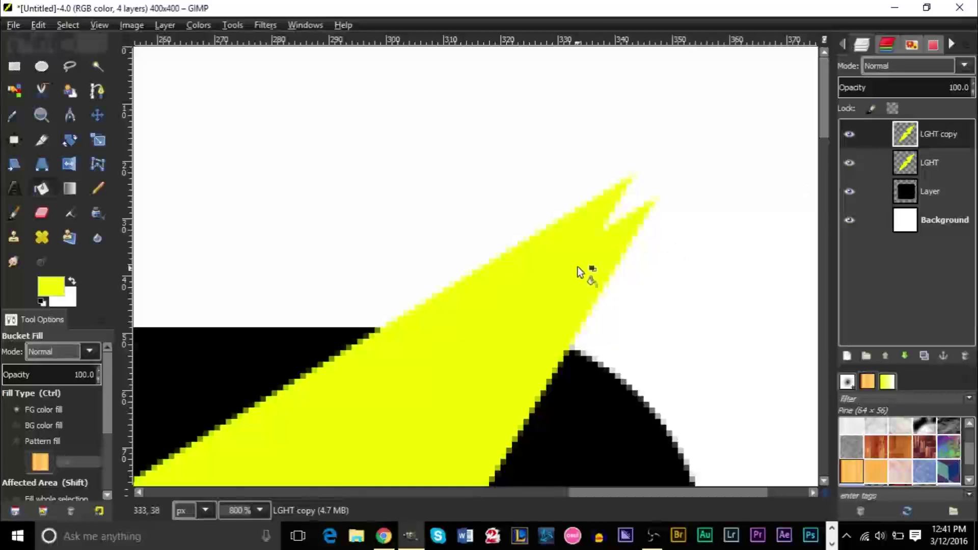
scroll(502, 316, down, 3)
click(50, 285)
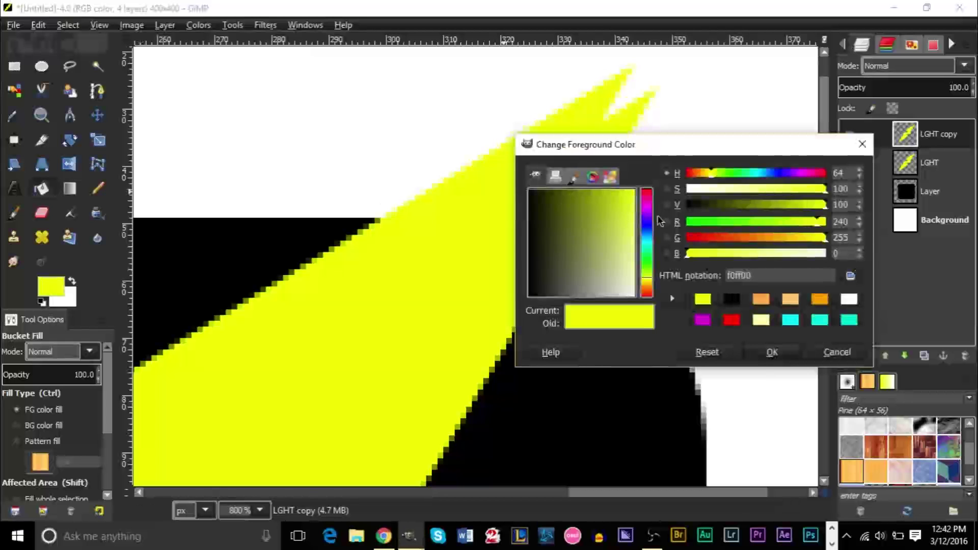
mouse_move(636, 202)
mouse_down()
mouse_move(635, 217)
mouse_move(656, 224)
mouse_up()
click(774, 355)
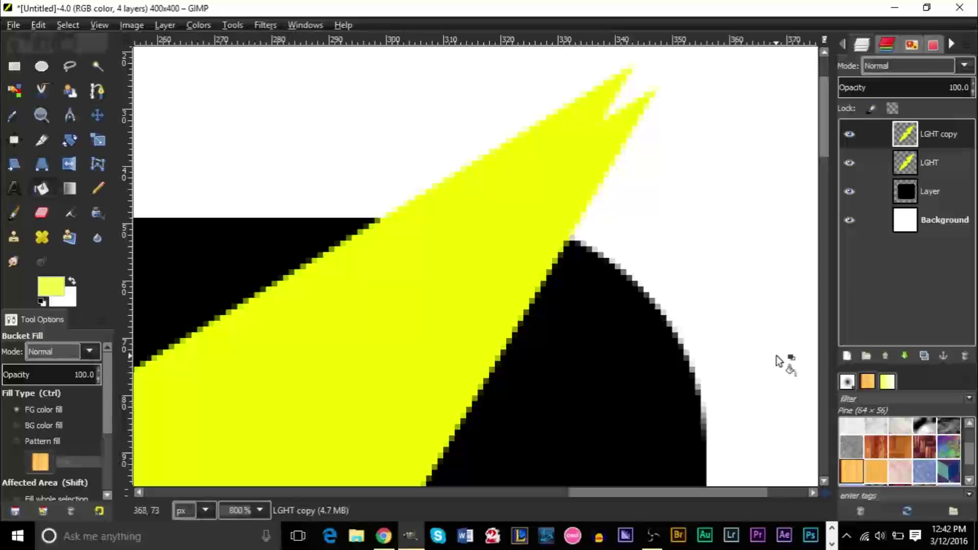
Refill the LGHT copy bolt via Alpha to Selection, deselect, and move it below LGHT.
right_click(949, 134)
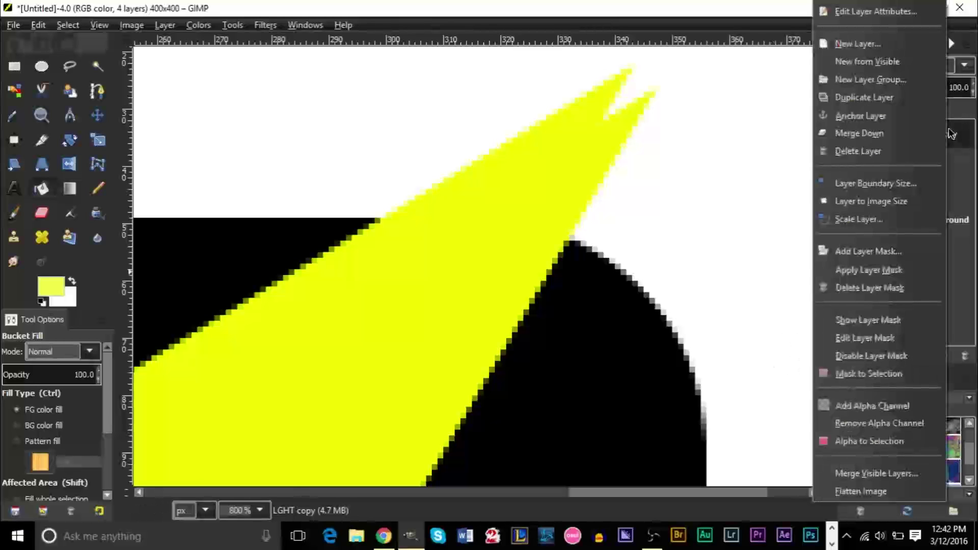
click(863, 438)
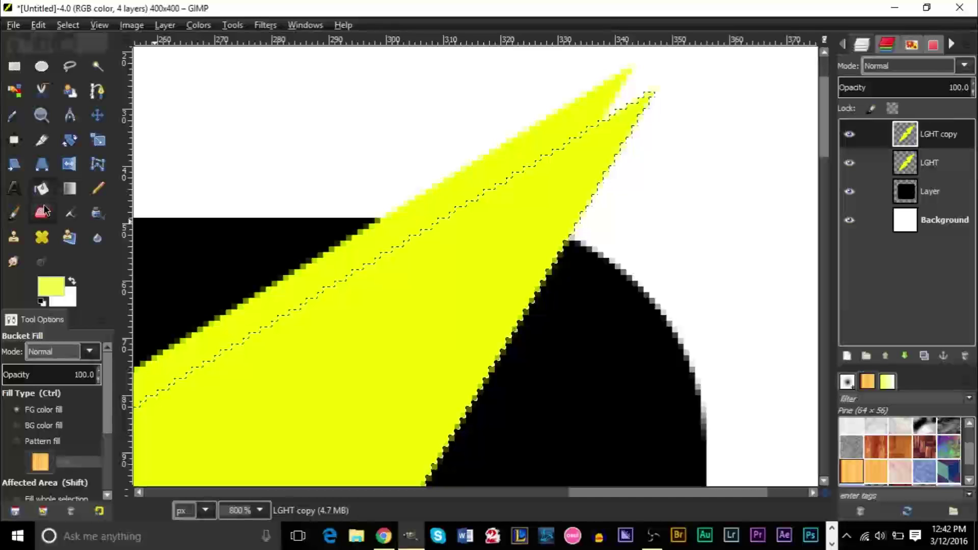
click(474, 312)
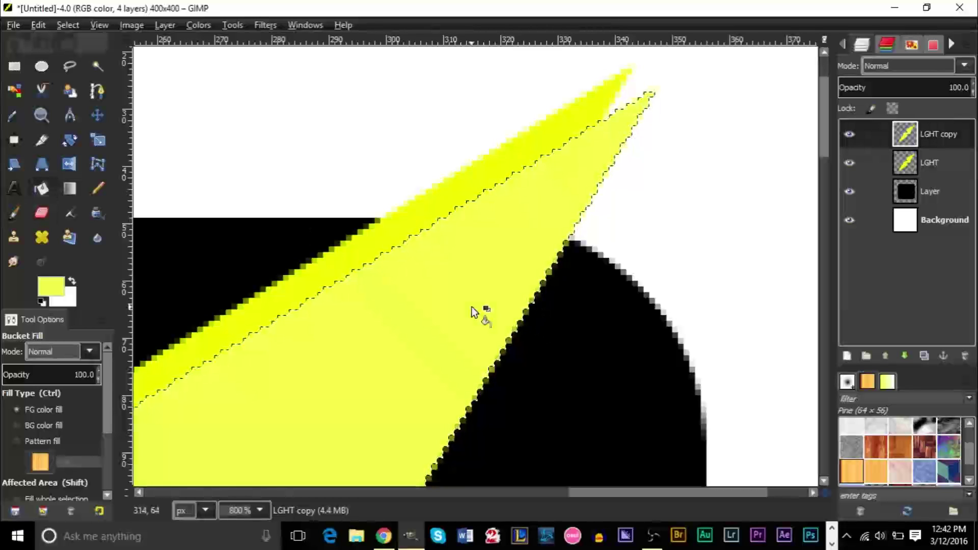
click(68, 25)
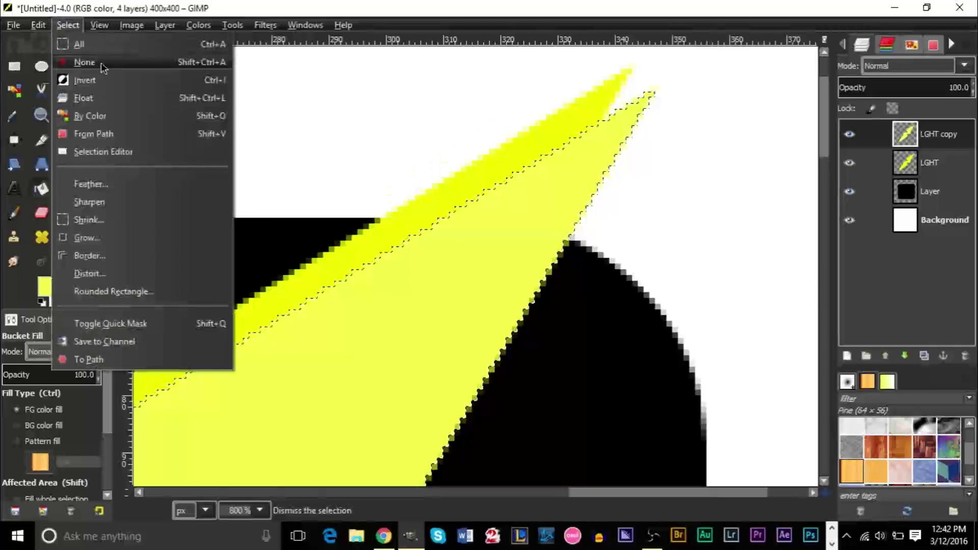
click(104, 63)
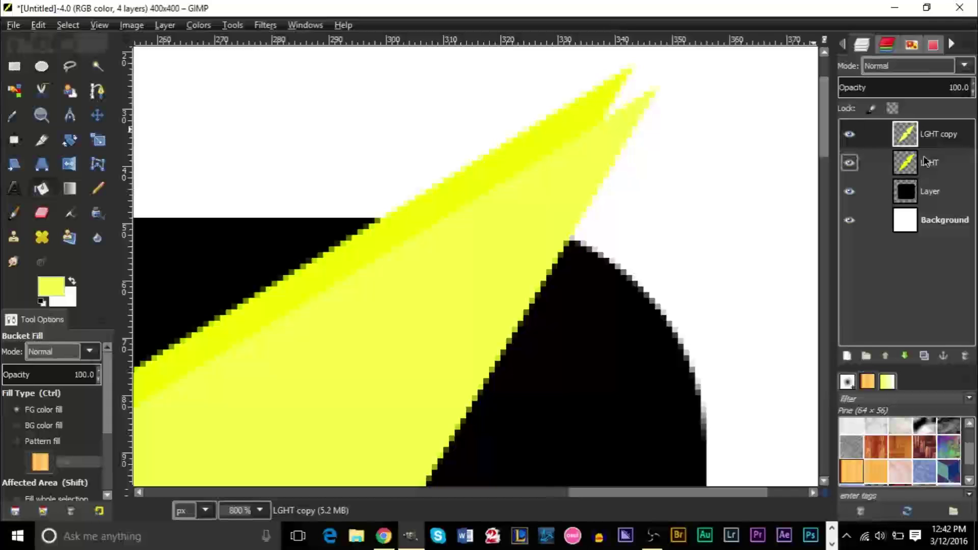
drag(928, 133, 935, 173)
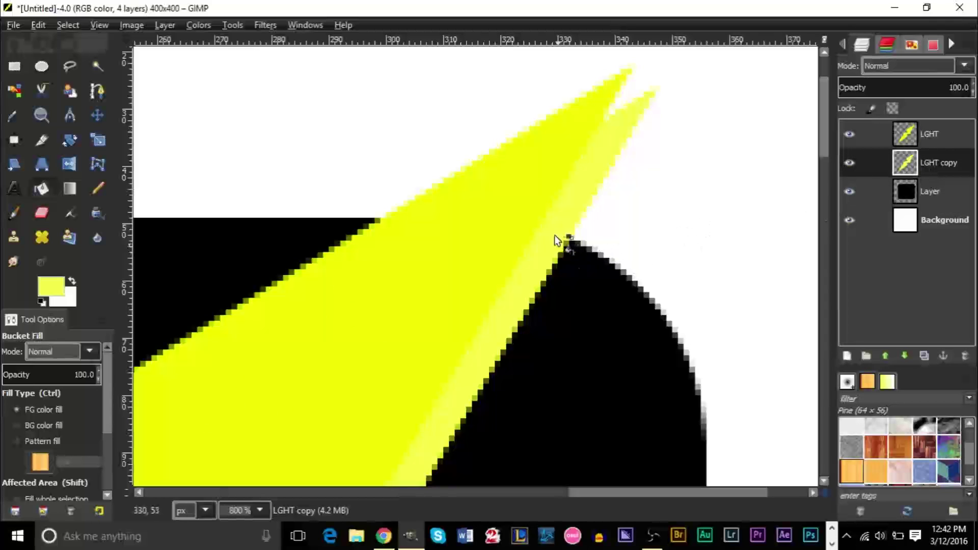
Trace a closed path around the white gap at the bolt's upper tip.
scroll(626, 178, up, 2)
scroll(636, 191, up, 1)
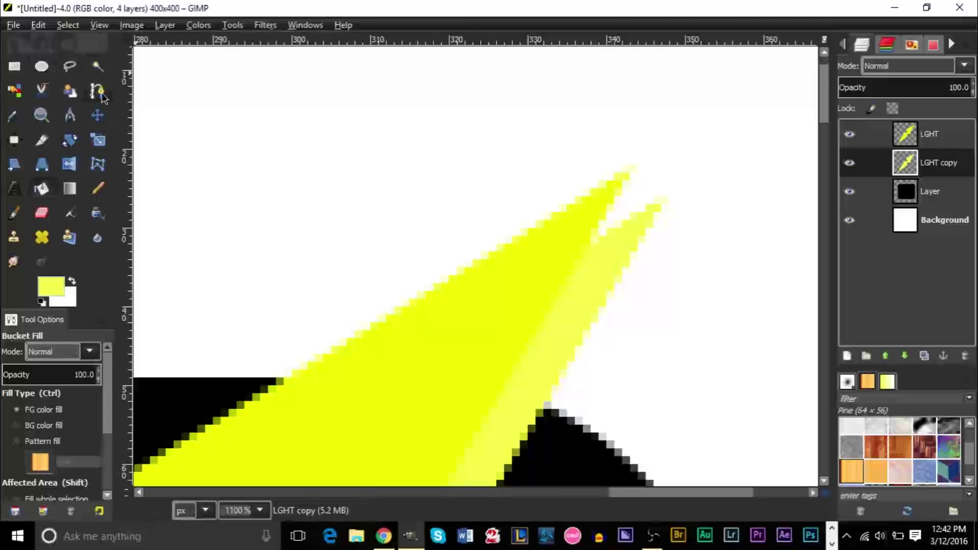
click(104, 94)
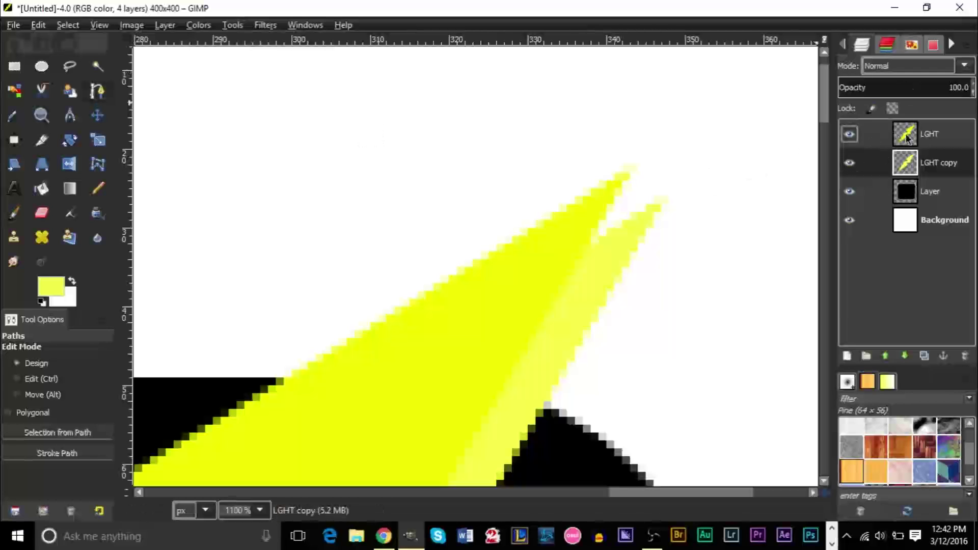
click(849, 162)
click(850, 162)
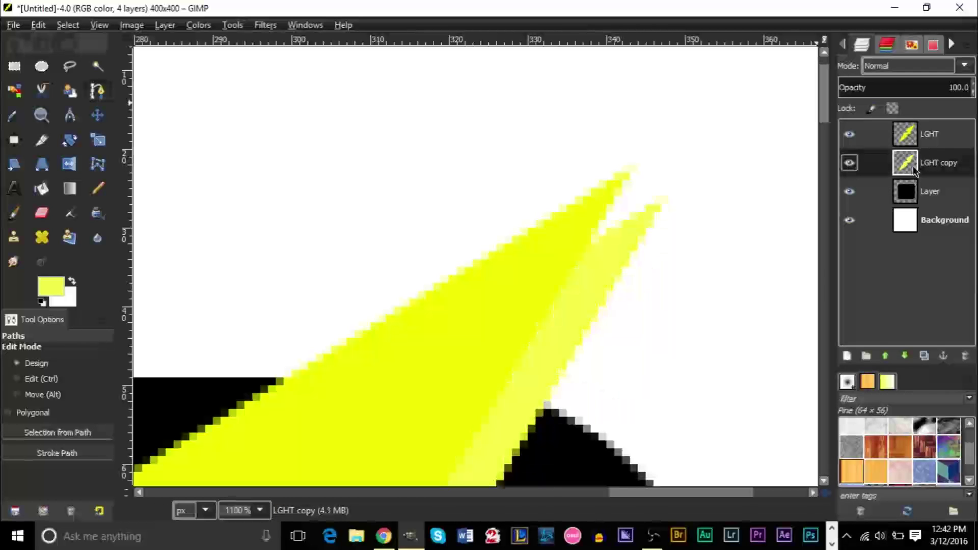
click(665, 203)
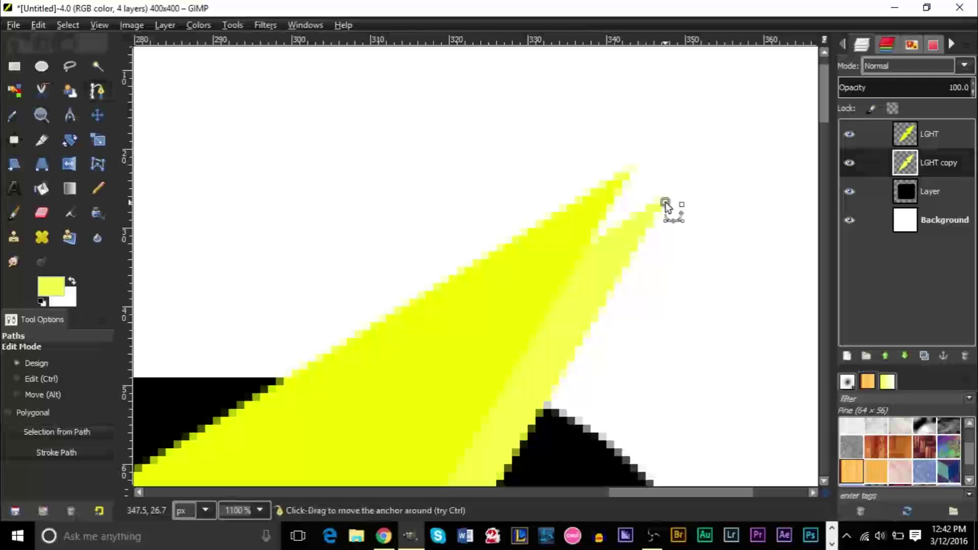
click(630, 171)
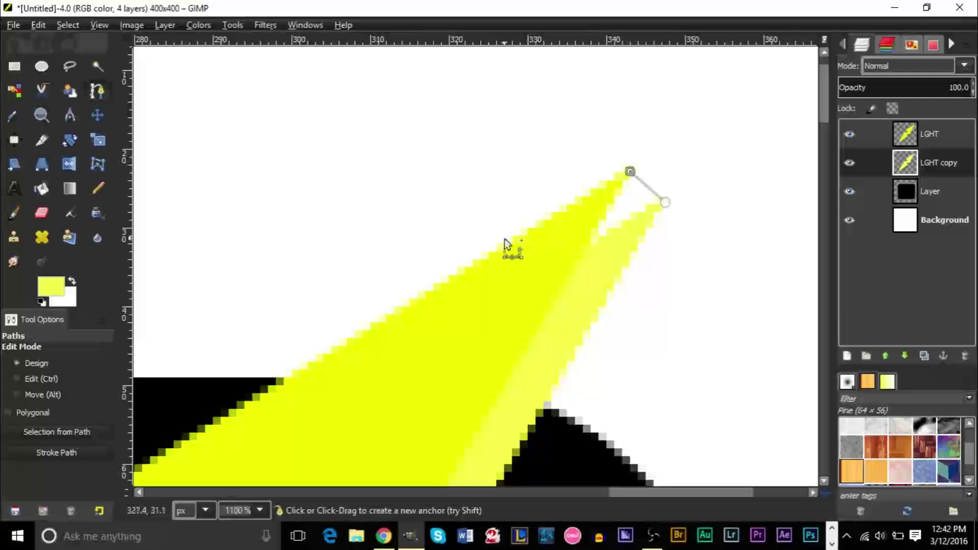
click(463, 268)
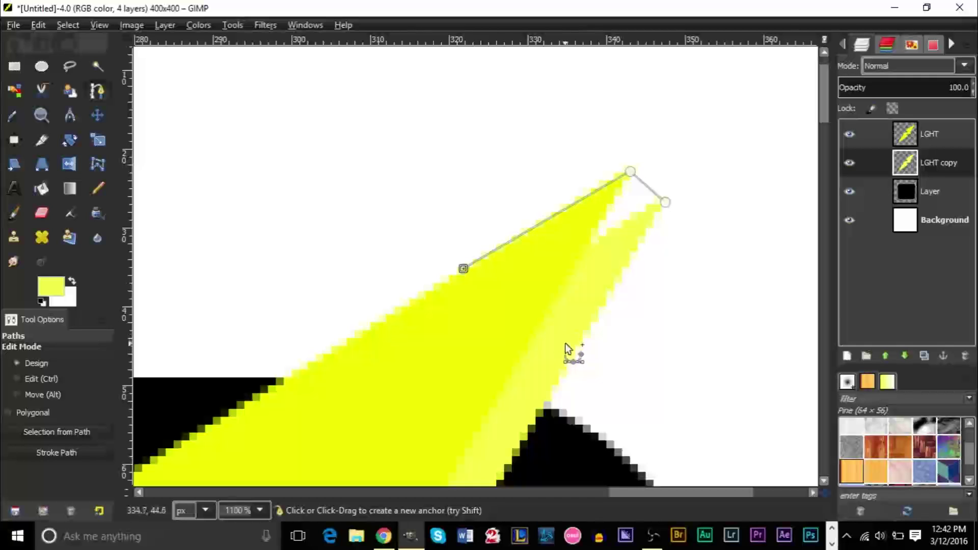
click(570, 359)
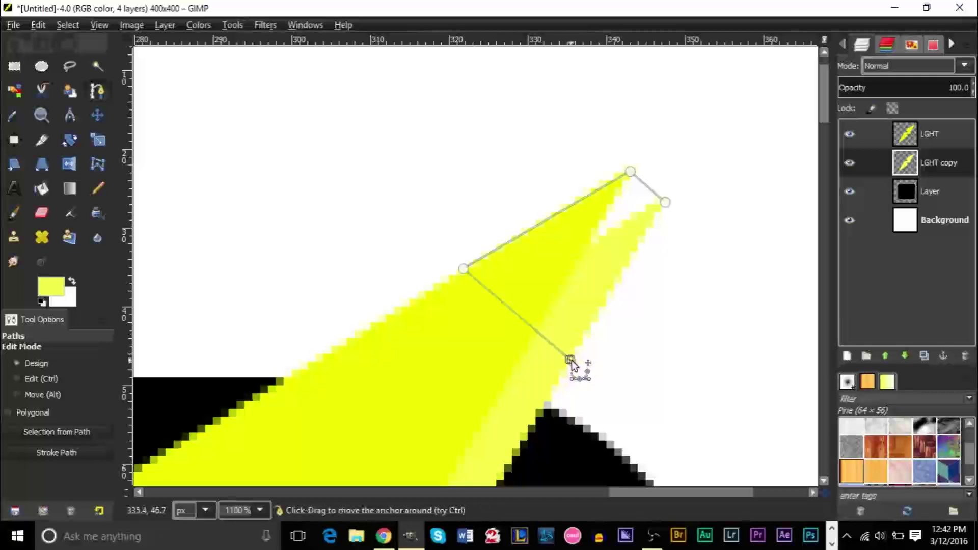
click(665, 204)
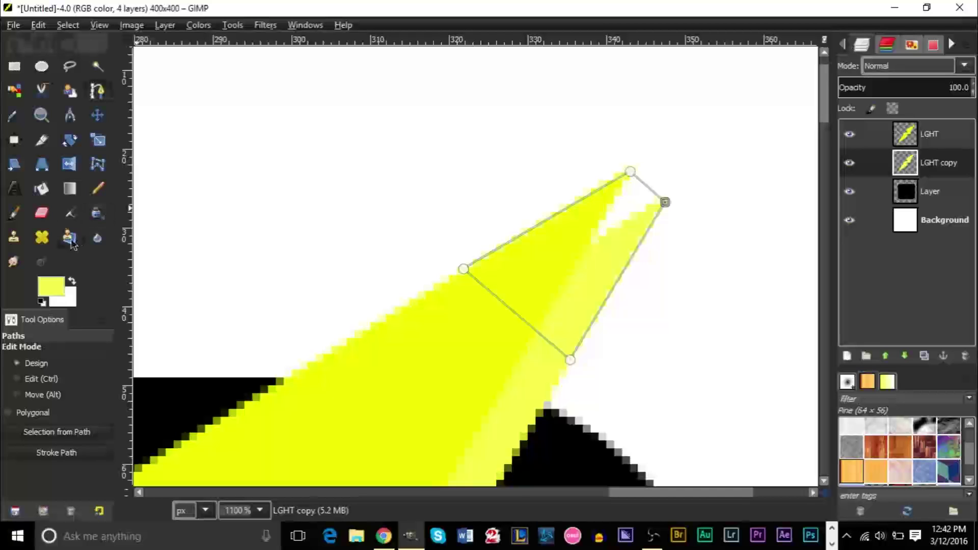
Turn the path into a selection, paint the gap yellow with the Paintbrush, and deselect.
click(71, 432)
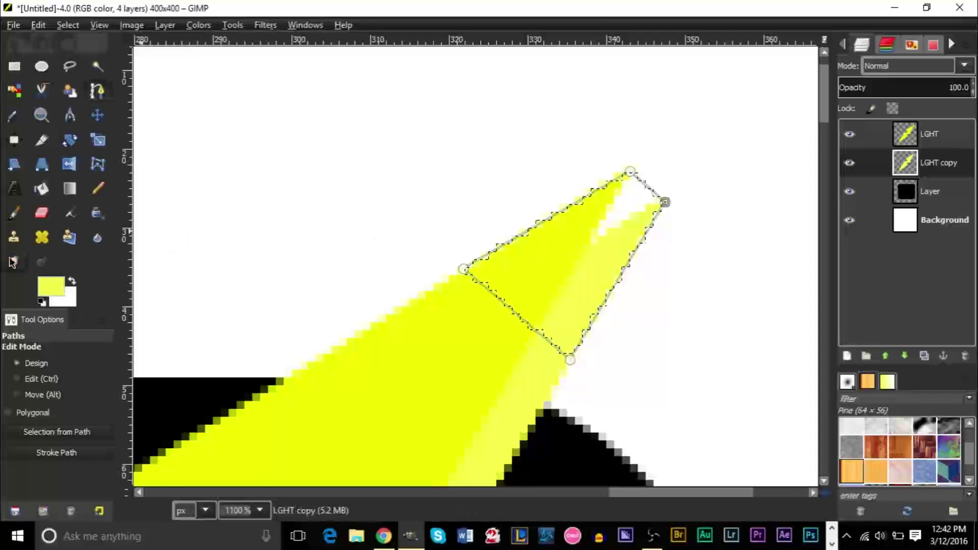
click(41, 188)
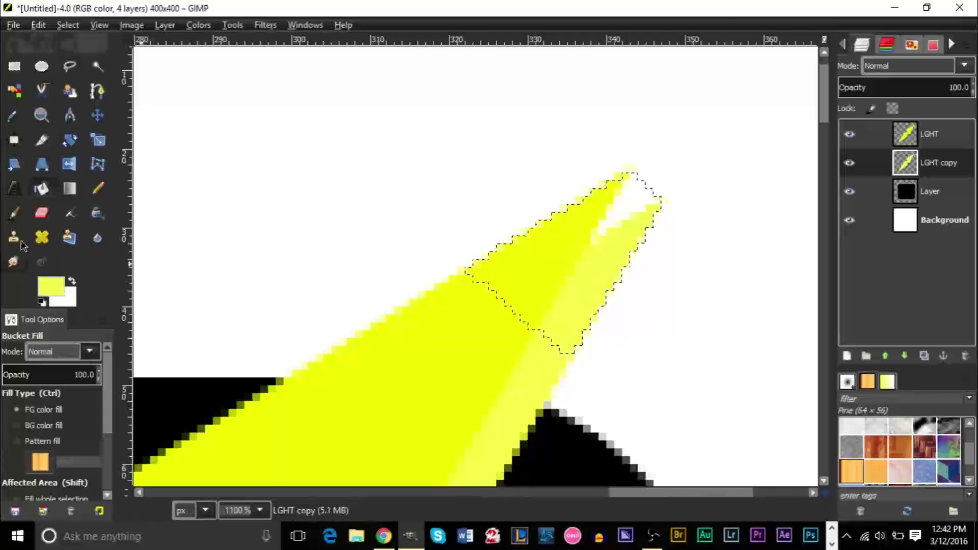
key(p)
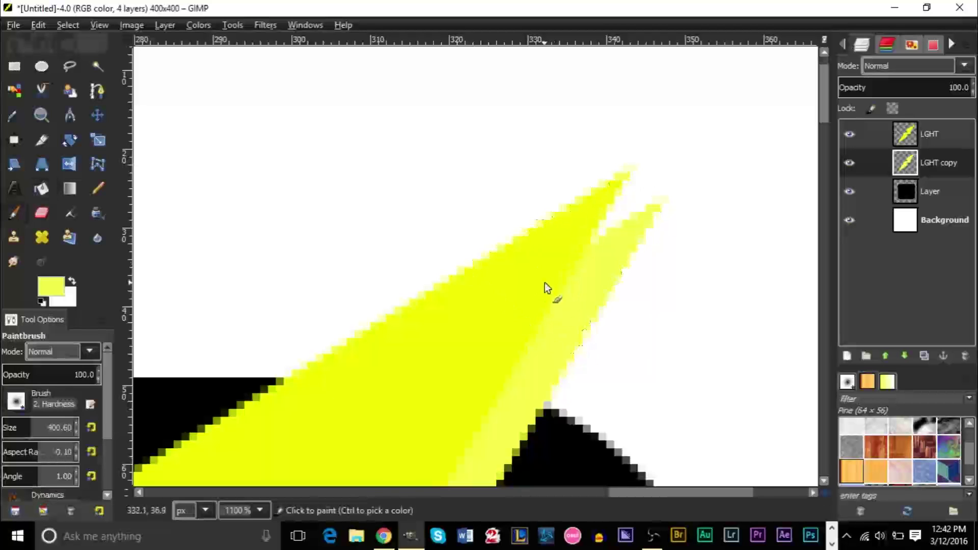
drag(572, 297, 683, 186)
key(ctrl+shift+a)
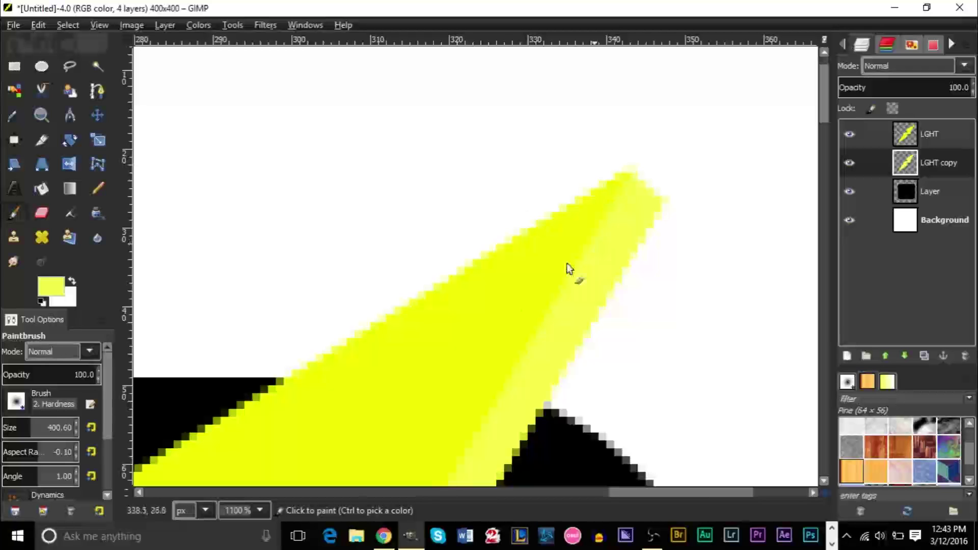
key(ctrl+z)
click(67, 25)
click(76, 61)
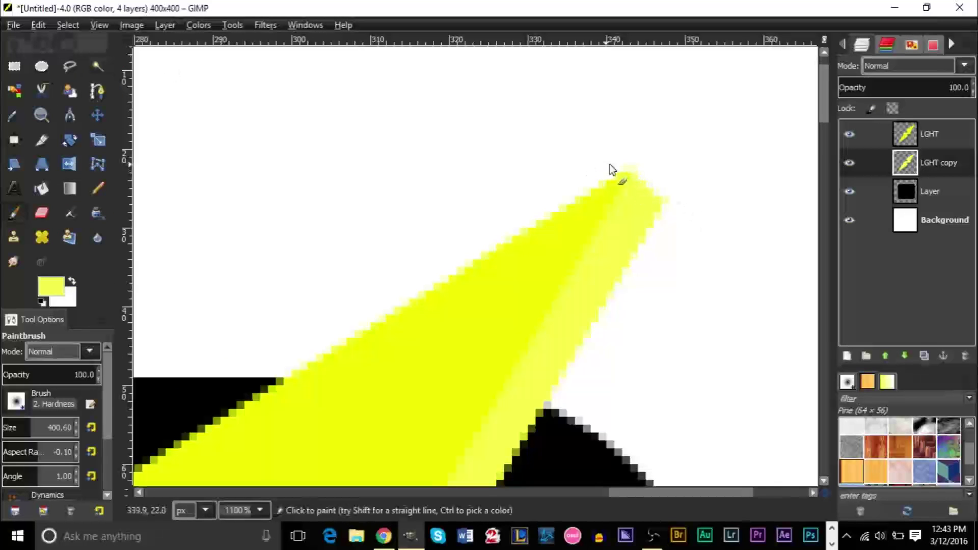
scroll(474, 249, down, 7)
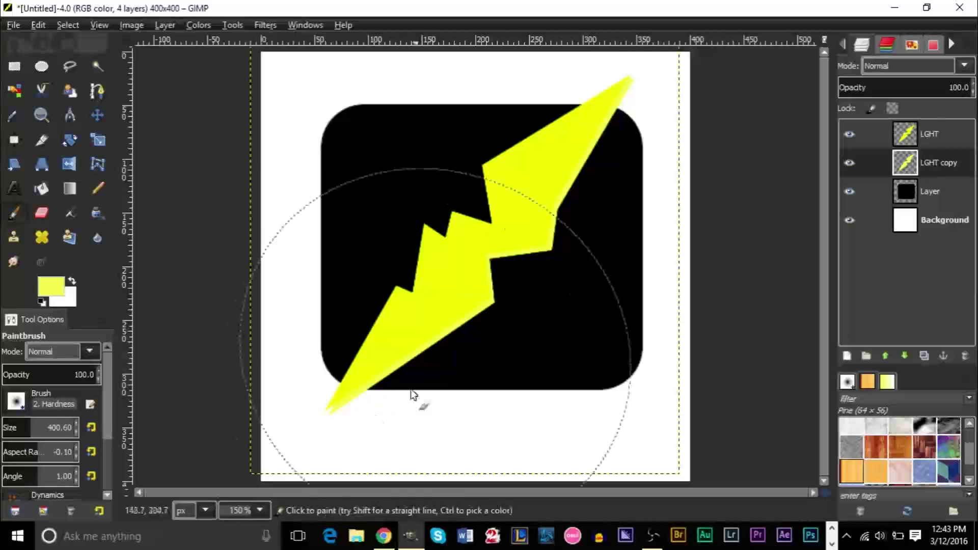
Trace a closed path around the white gap at the bolt's lower tip.
scroll(295, 433, up, 7)
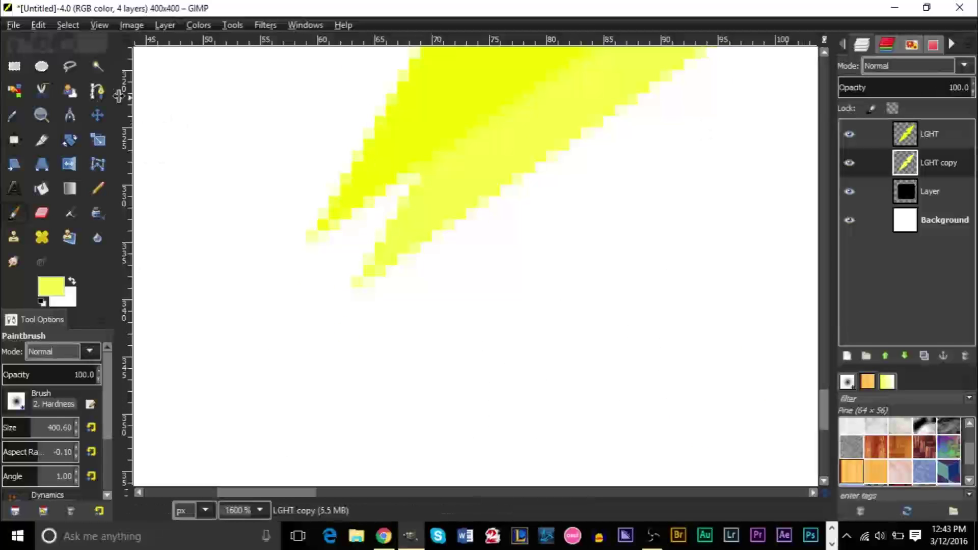
click(98, 92)
click(308, 240)
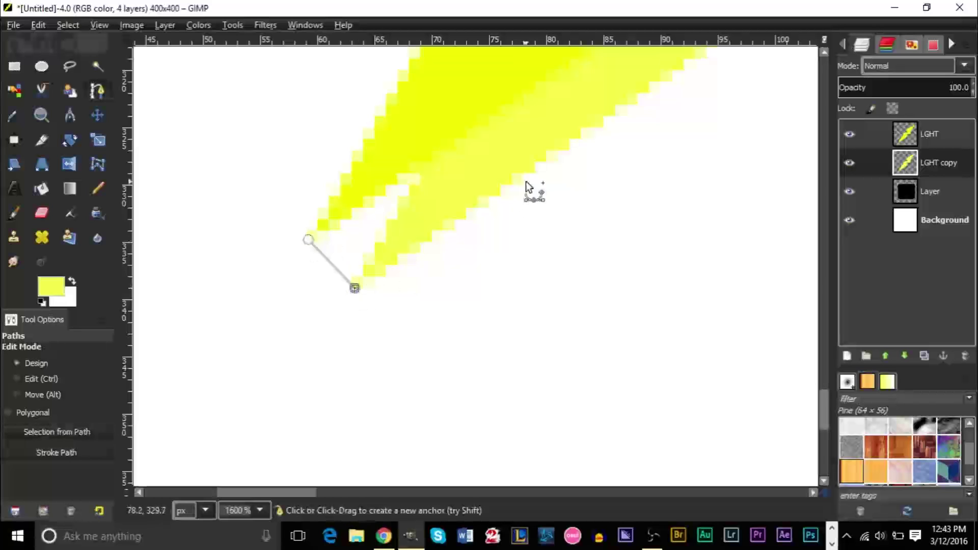
click(578, 143)
click(411, 61)
ctrl+click(308, 239)
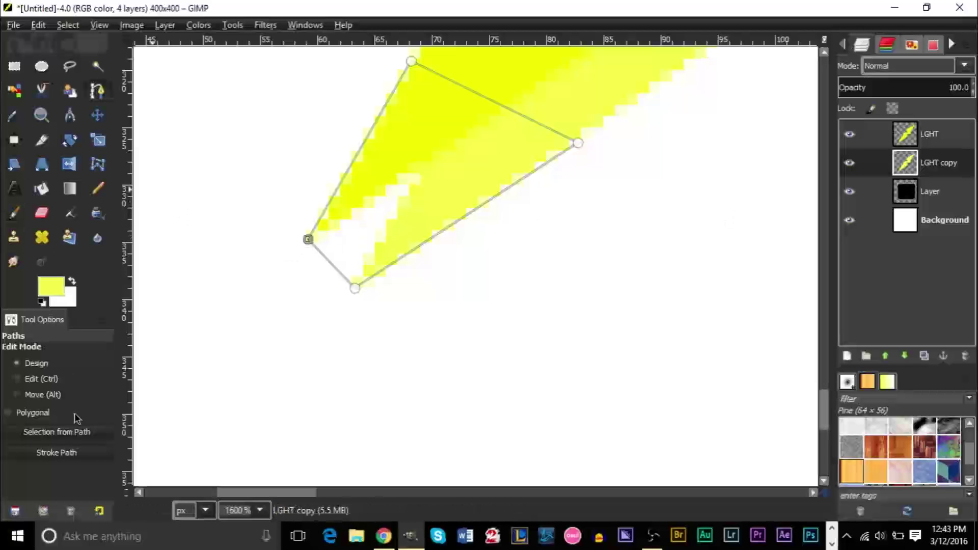
Convert the path to a selection, paint the lower-tip gap pale yellow, and deselect.
click(80, 433)
click(14, 213)
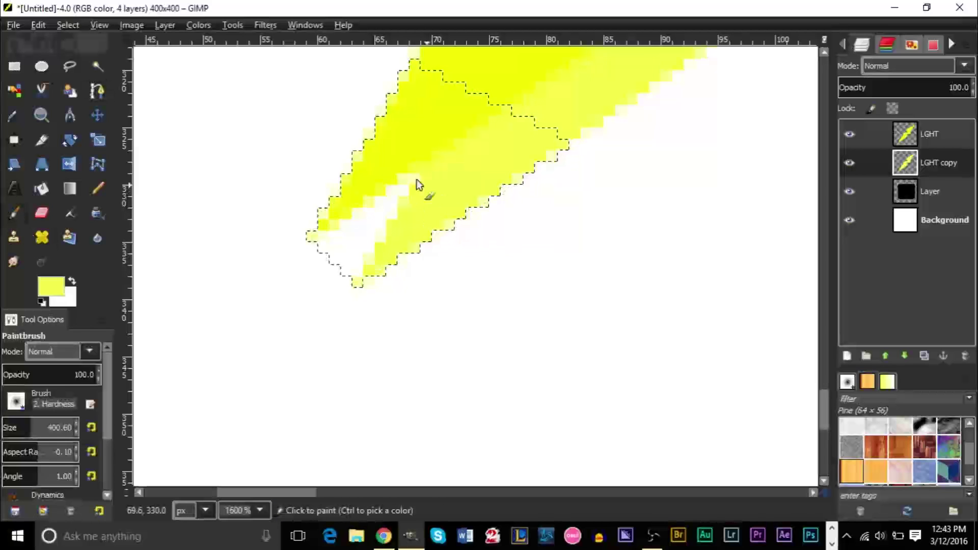
drag(417, 179, 467, 117)
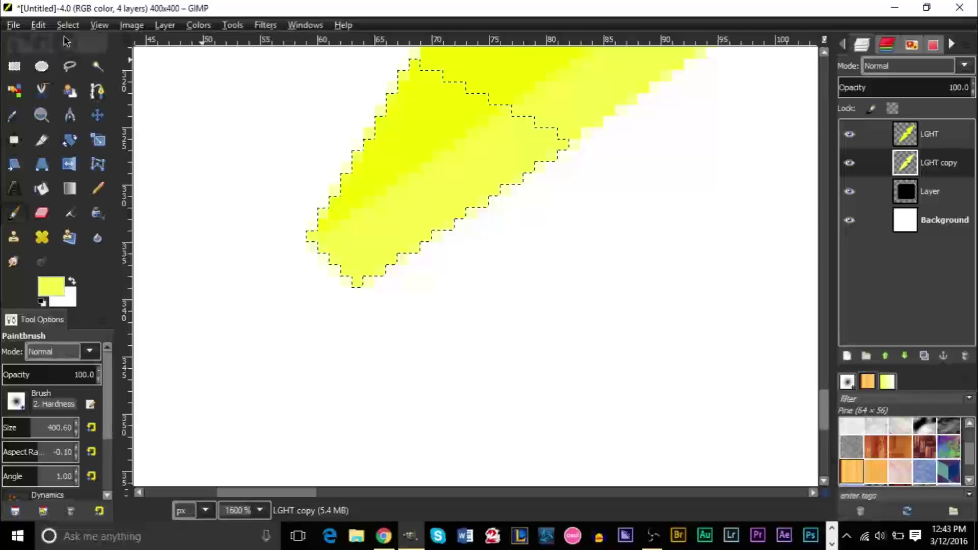
click(68, 24)
mouse_move(99, 25)
mouse_move(68, 24)
click(76, 60)
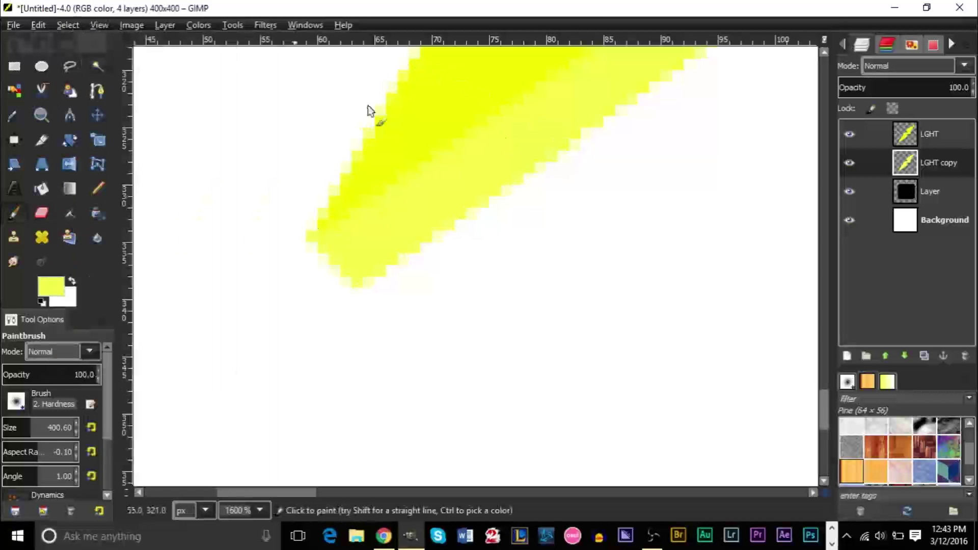
scroll(606, 168, down, 5)
scroll(532, 153, down, 1)
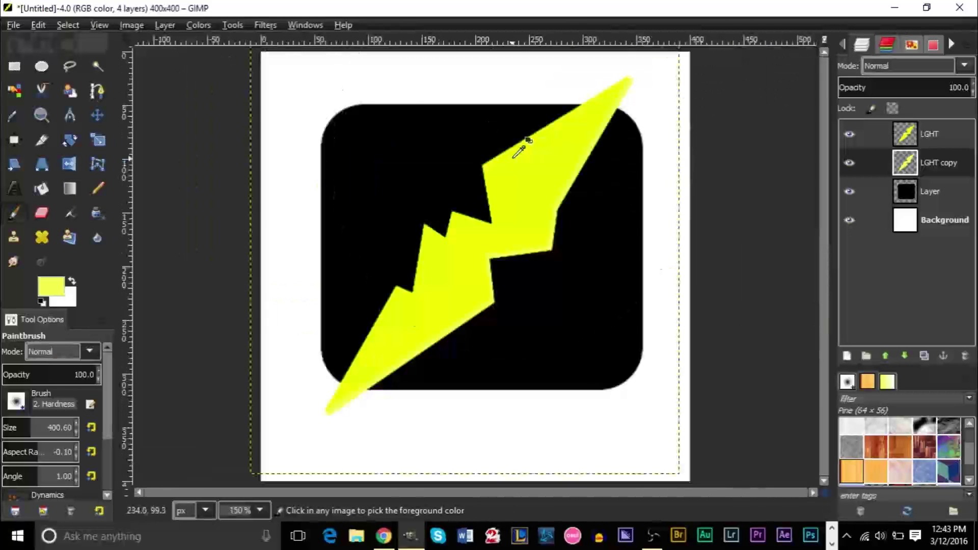
scroll(584, 192, up, 3)
scroll(683, 192, down, 1)
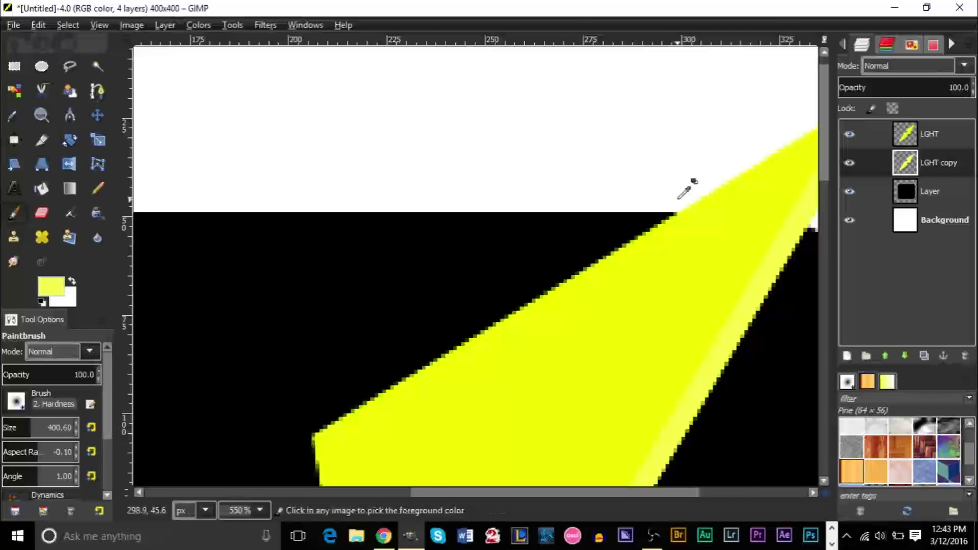
scroll(749, 197, down, 2)
scroll(782, 181, up, 3)
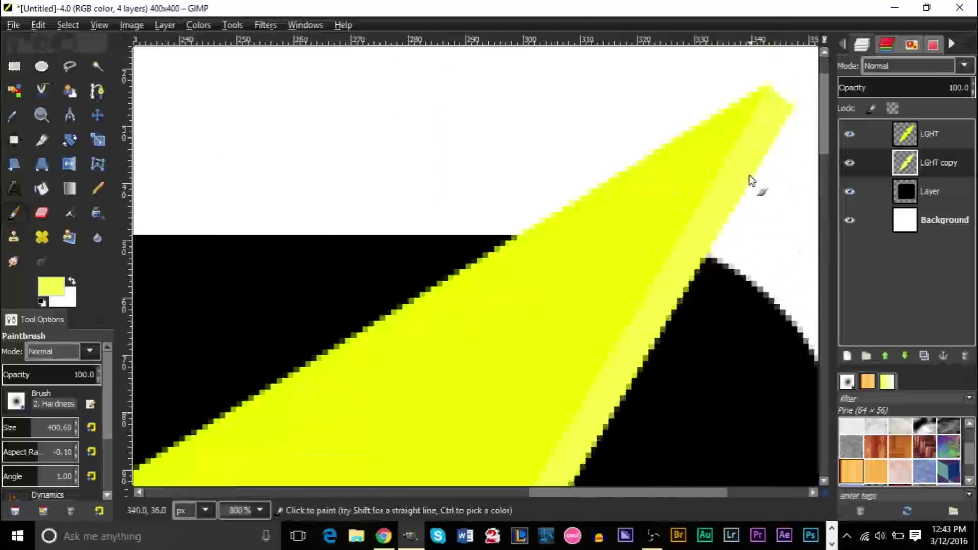
Select the LGHT copy bolt's shape with Alpha to Selection and set the foreground to dee841.
scroll(748, 179, up, 1)
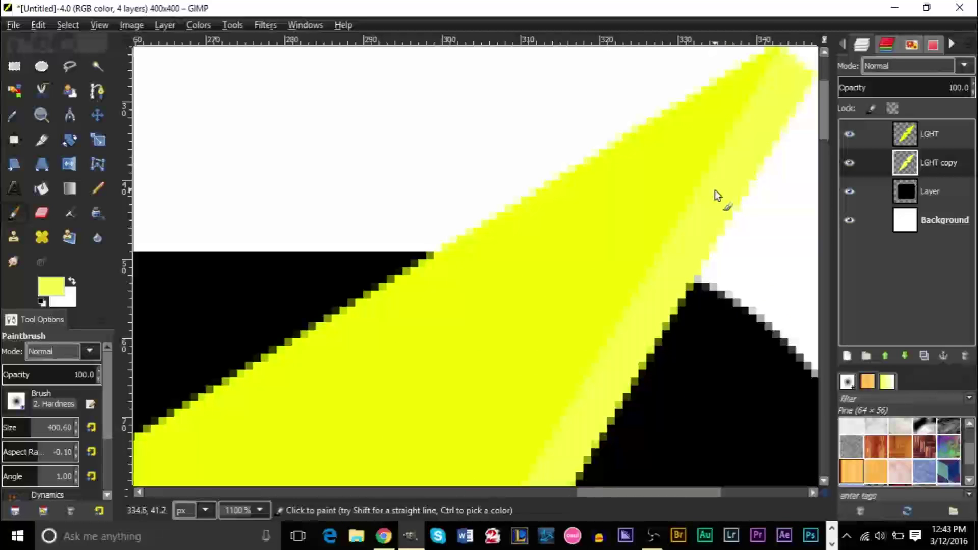
right_click(930, 163)
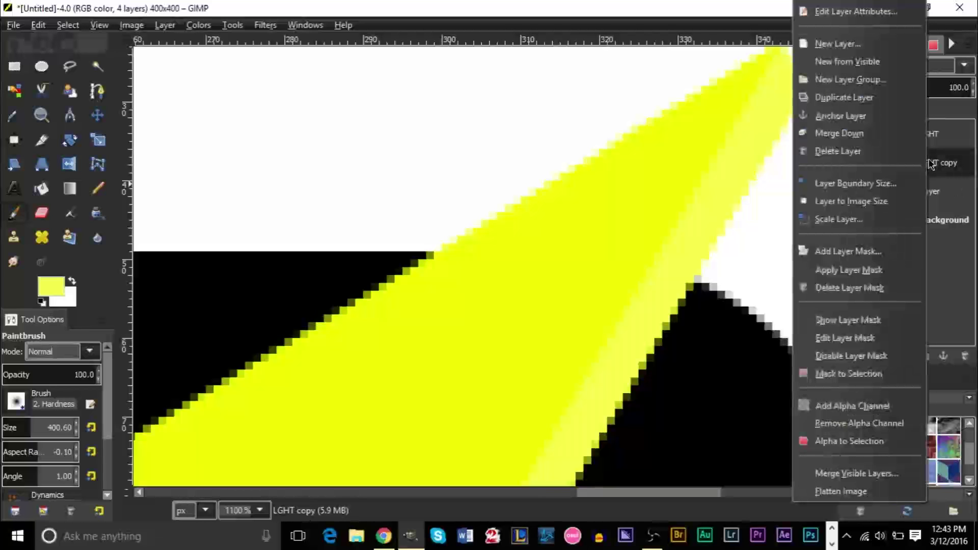
click(857, 441)
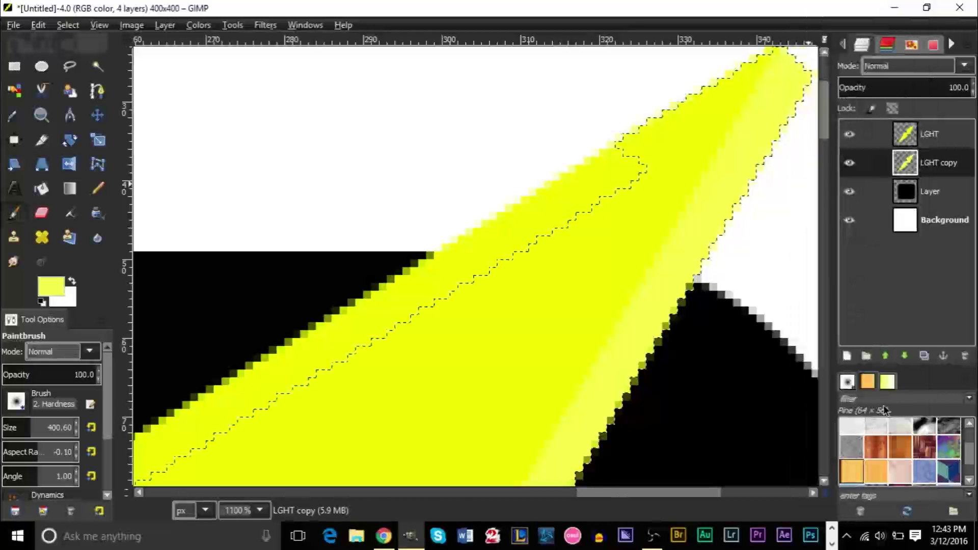
click(51, 292)
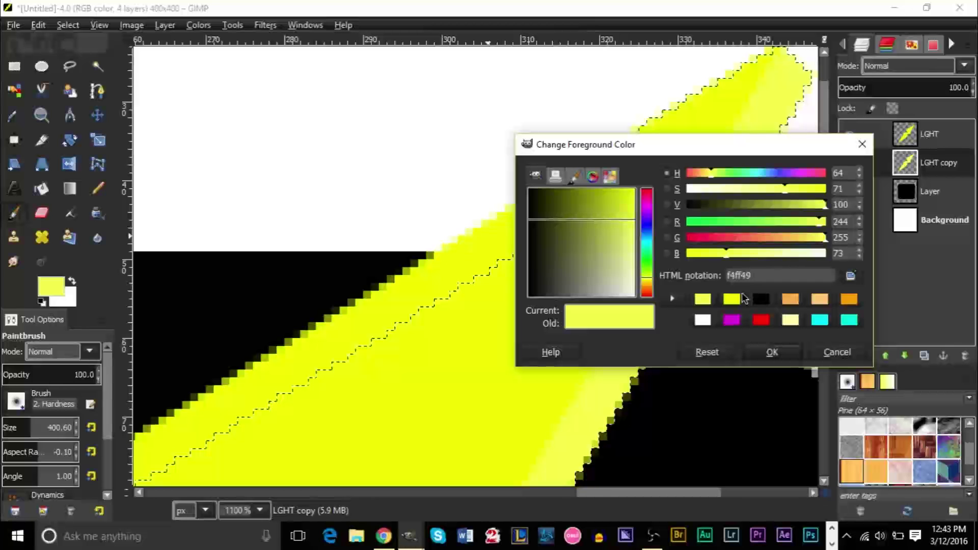
drag(639, 226, 626, 220)
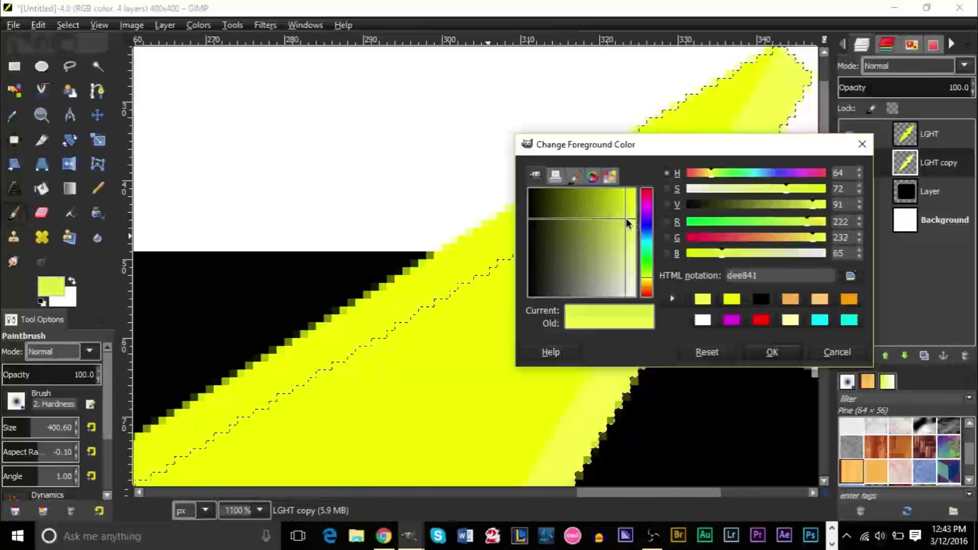
click(771, 351)
Bucket-fill the bolt selection with dee841, deselect, and toggle LGHT to compare.
click(46, 192)
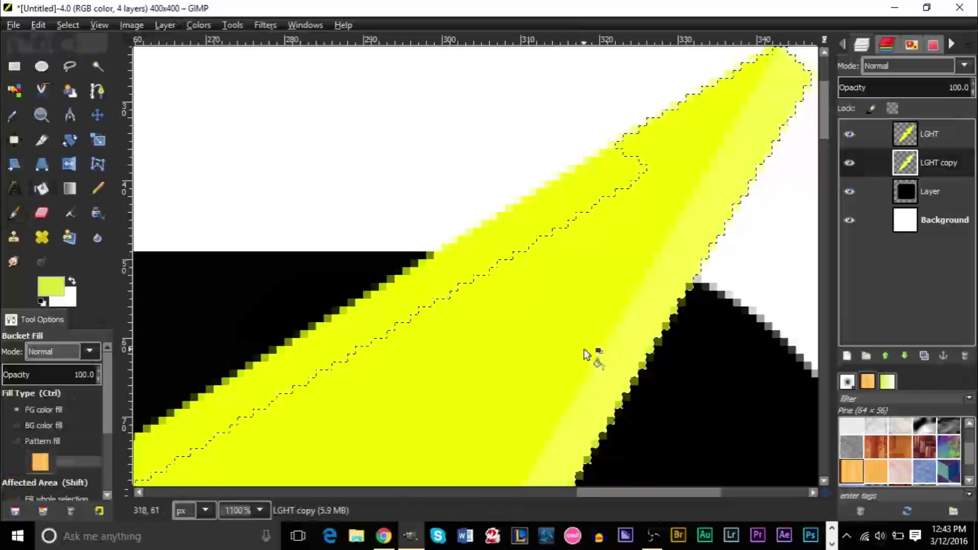
click(607, 376)
scroll(585, 365, down, 3)
scroll(578, 356, down, 1)
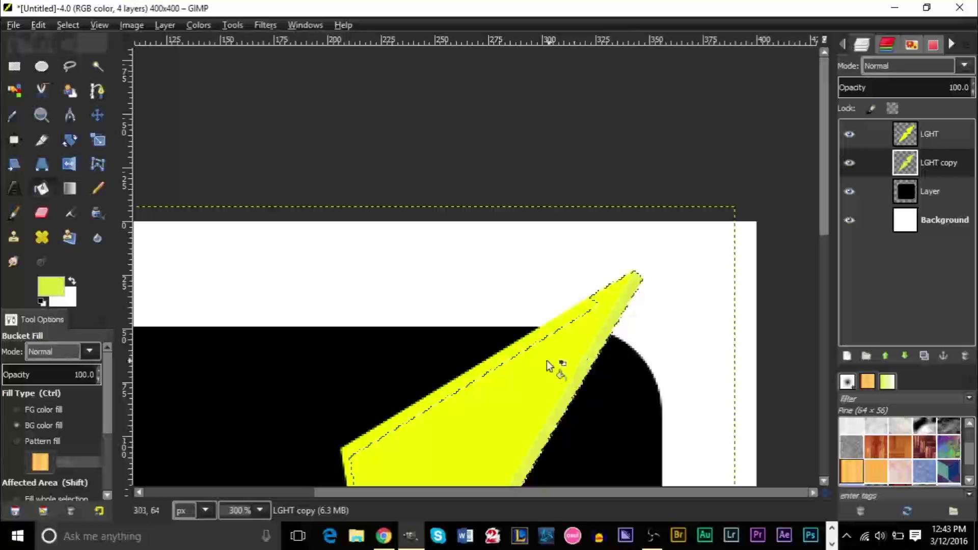
click(542, 362)
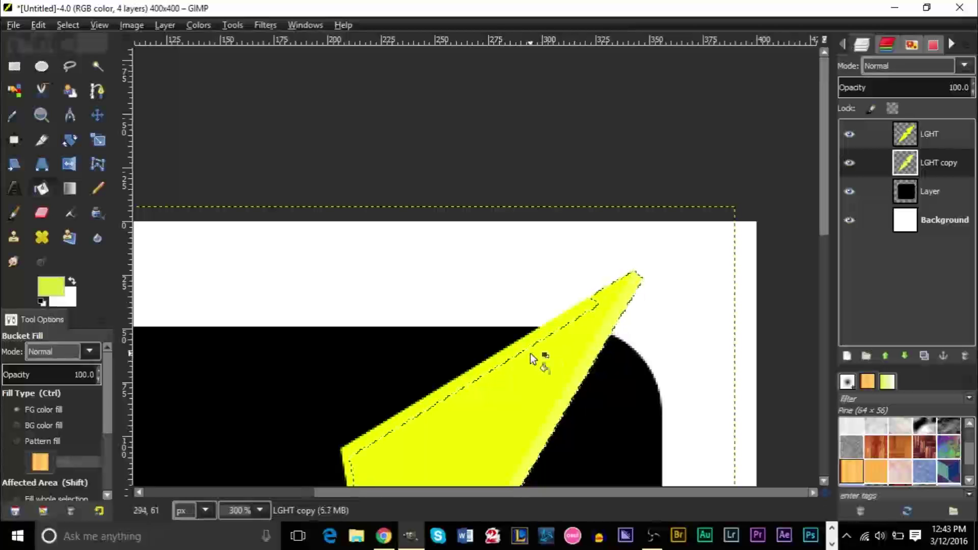
key(ctrl+shift+a)
scroll(448, 225, down, 5)
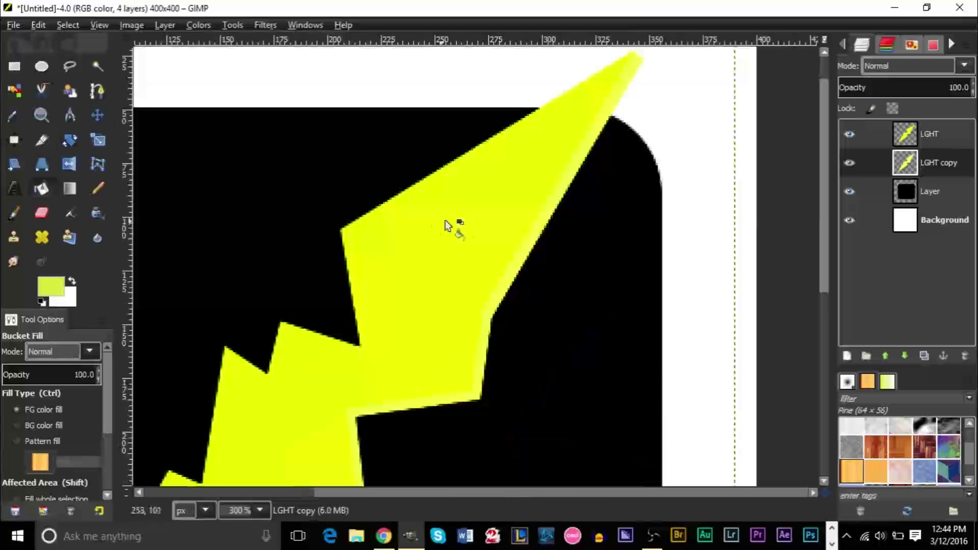
scroll(585, 201, down, 1)
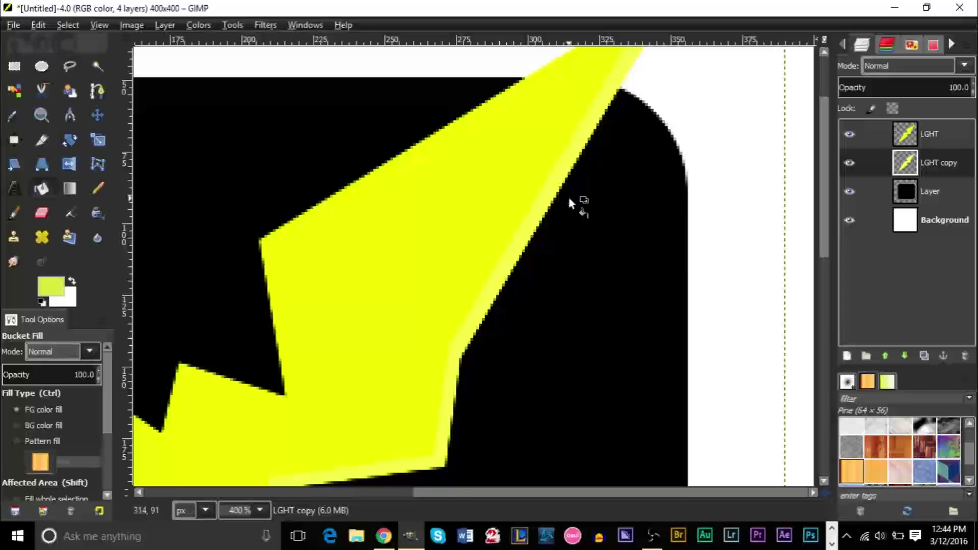
scroll(577, 202, up, 1)
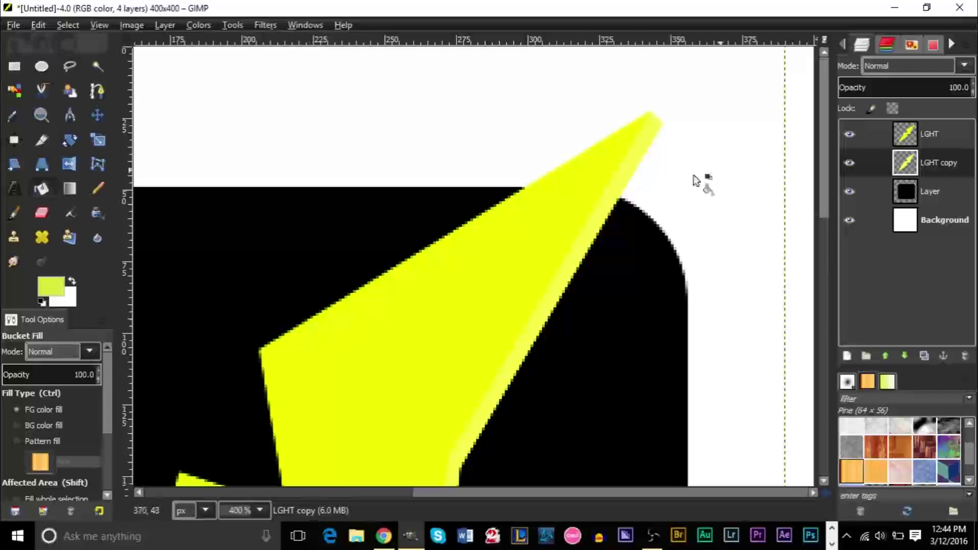
click(935, 141)
click(849, 134)
click(849, 134)
Select the LGHT bolt's shape and create a new layer named LGHTSTOK.
right_click(920, 140)
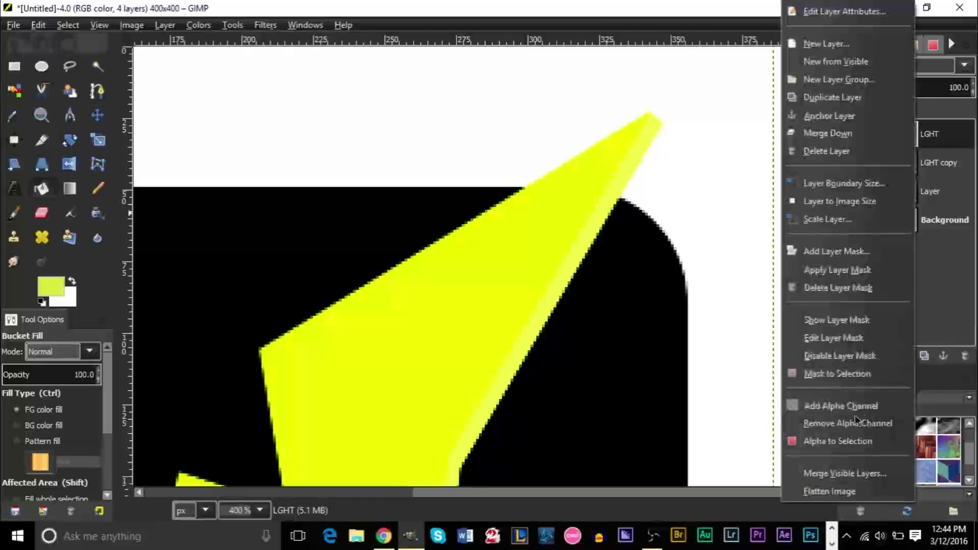
click(842, 442)
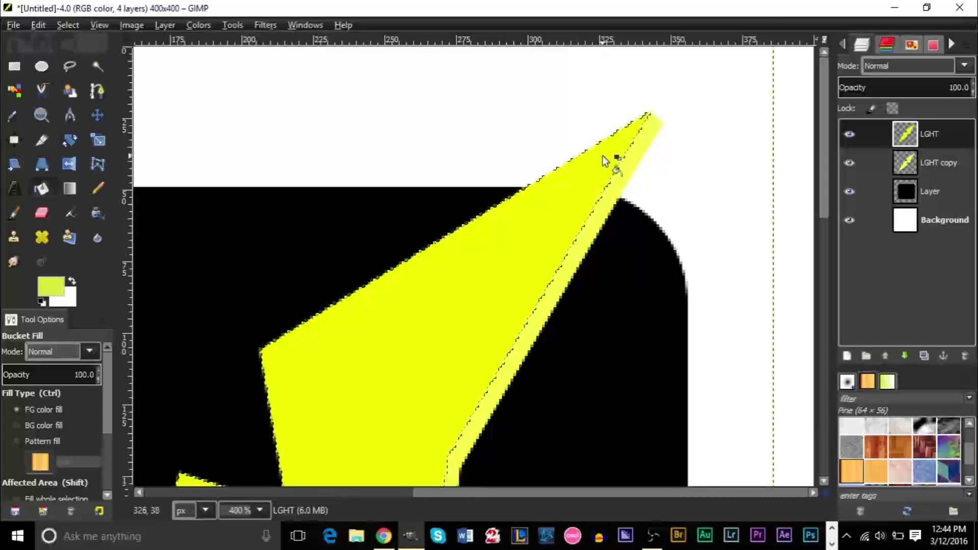
click(849, 358)
text(STOK)
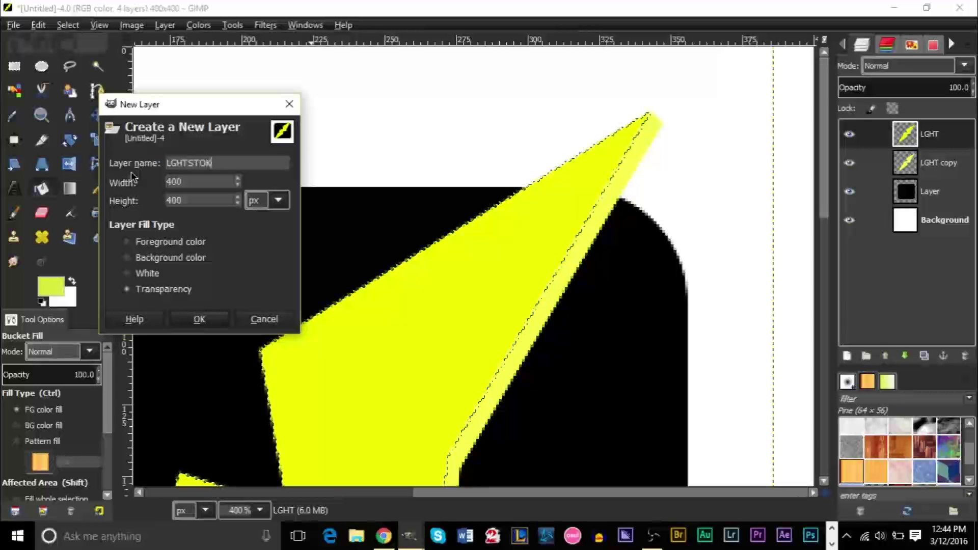
key(Return)
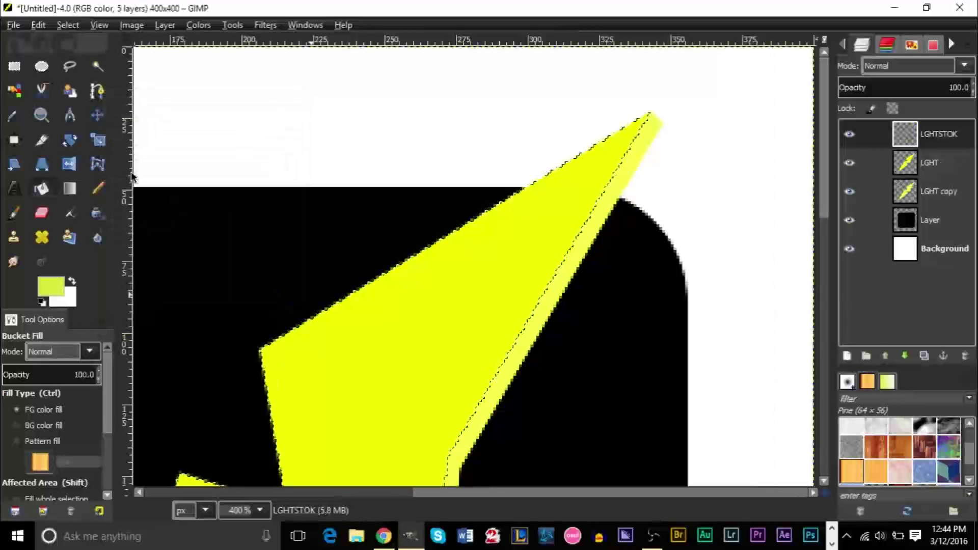
Fill the bolt selection on LGHTSTOK with deec00 yellow.
click(57, 290)
text(f0ff00)
drag(635, 190, 629, 178)
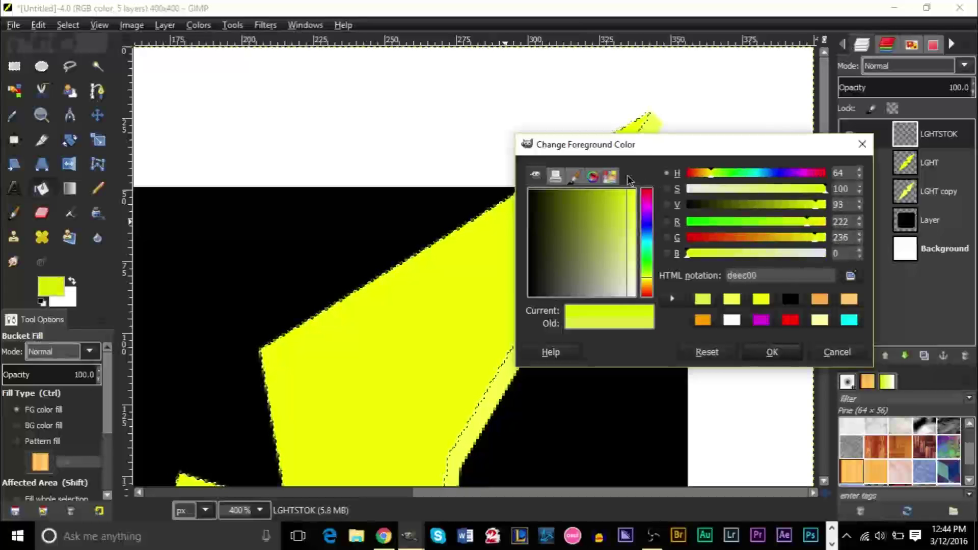
click(768, 356)
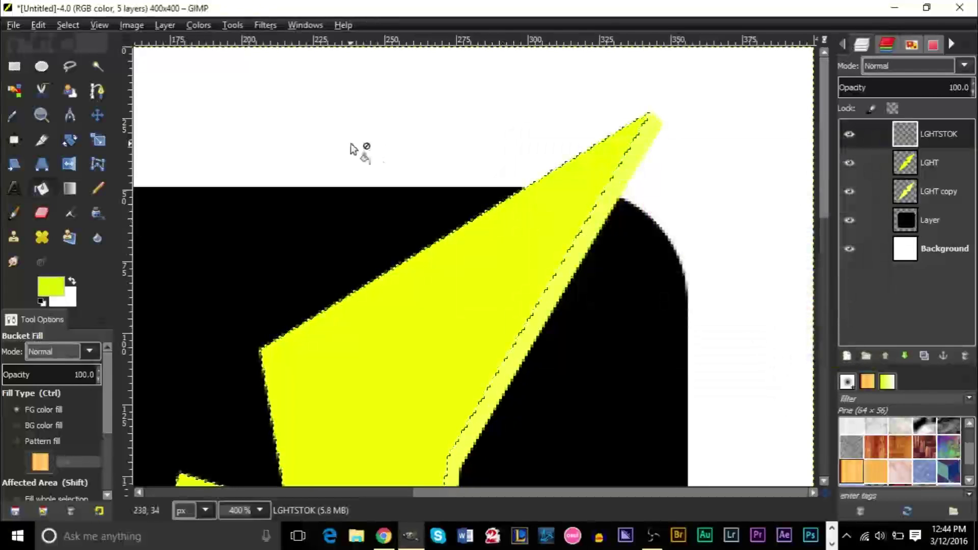
click(432, 259)
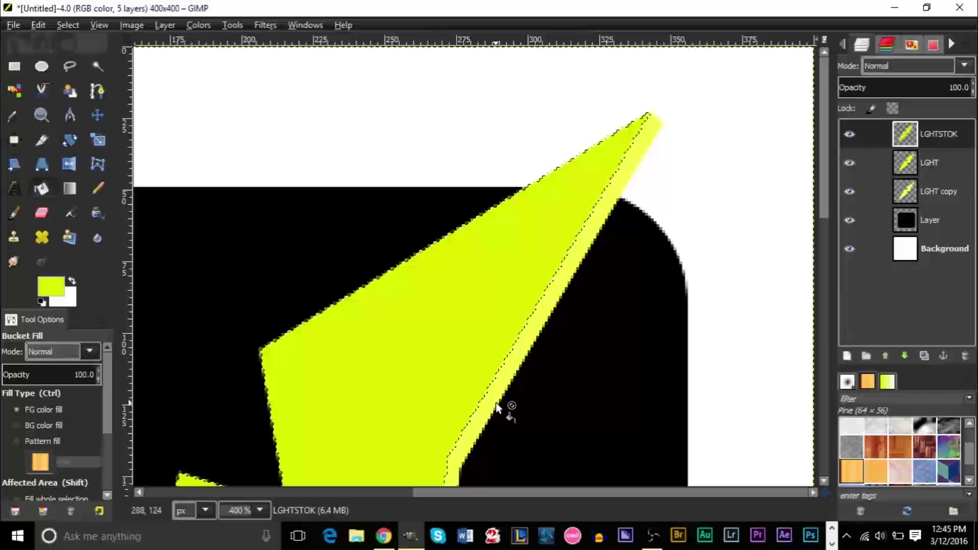
Shrink the selection by 4 px, cut the inner fill to leave an outline, and deselect.
click(68, 24)
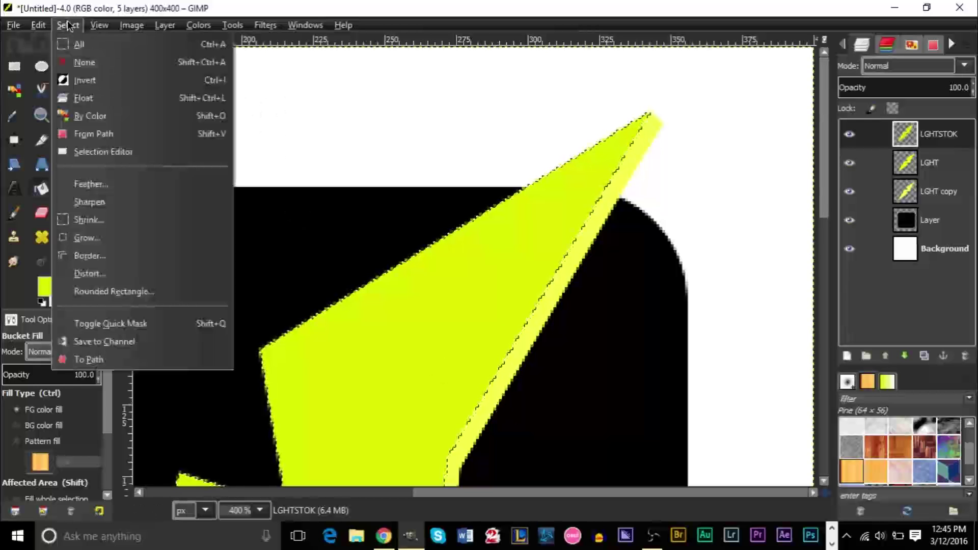
click(113, 222)
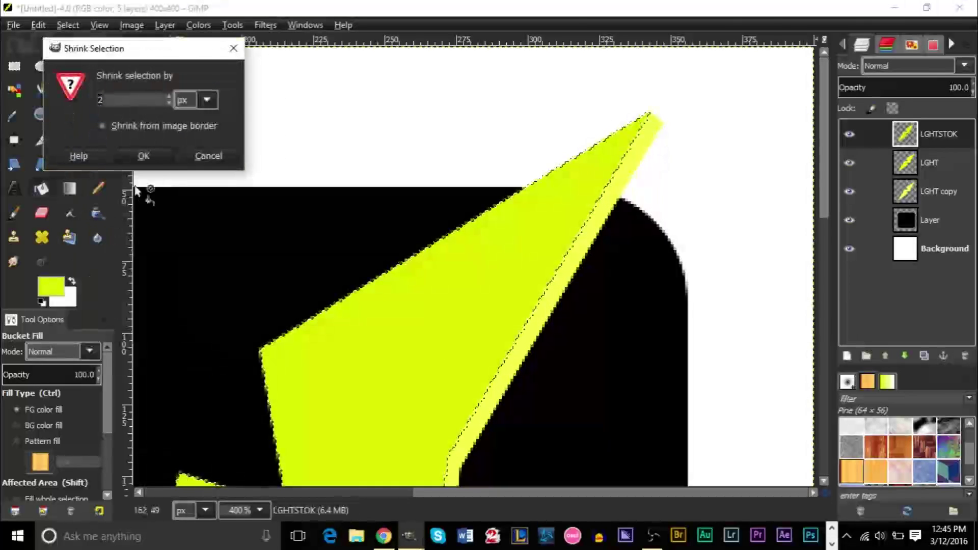
text(4)
click(144, 156)
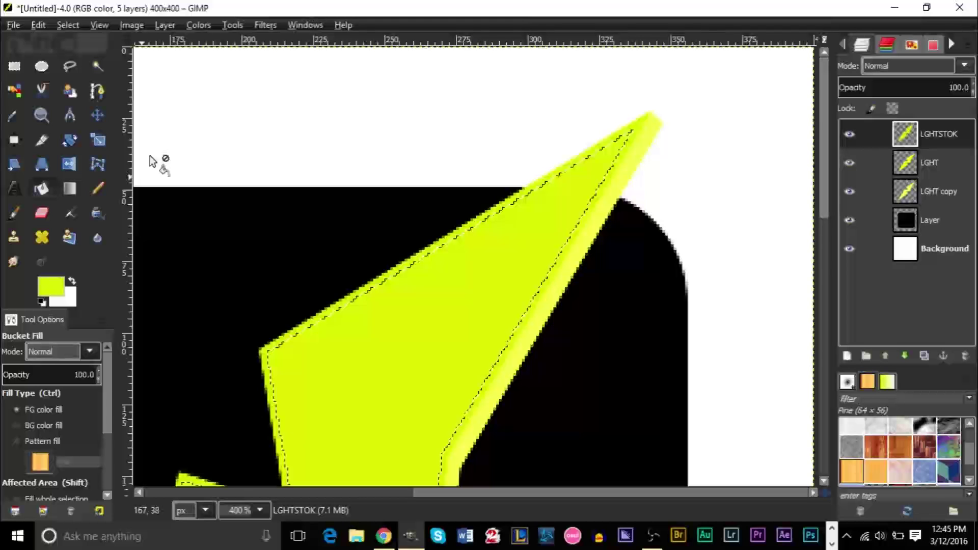
key(ctrl+x)
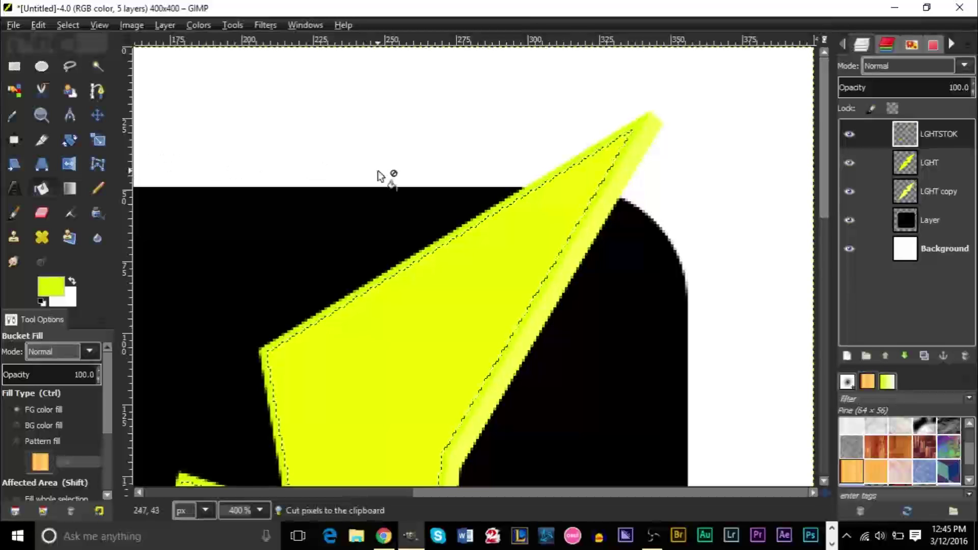
click(68, 25)
click(85, 63)
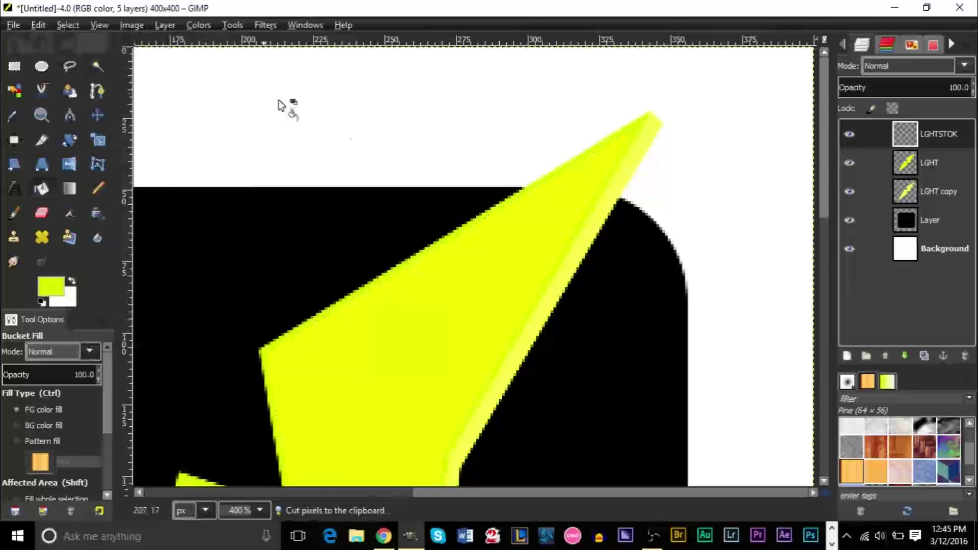
scroll(433, 242, down, 5)
Remove the stray ink blob added at the bolt's top tip.
key(2)
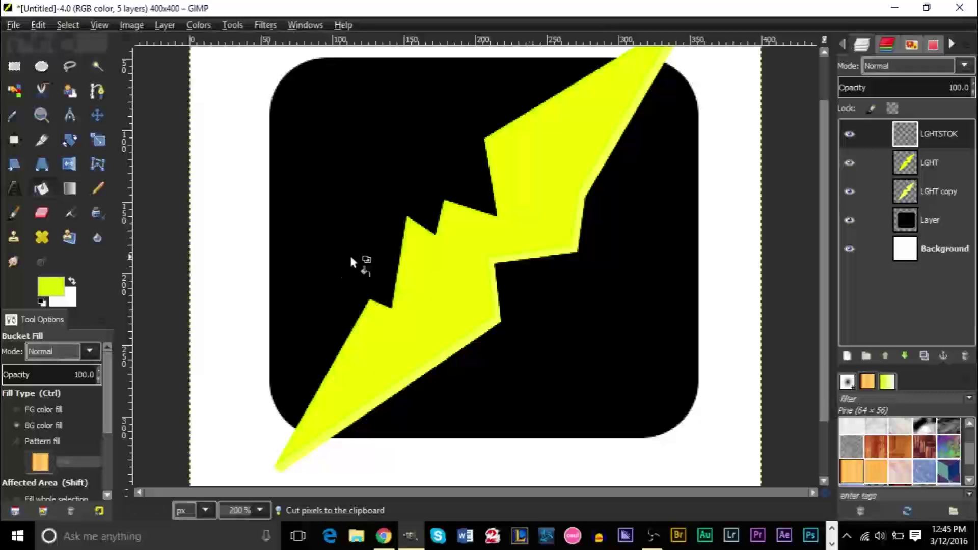
scroll(430, 317, up, 3)
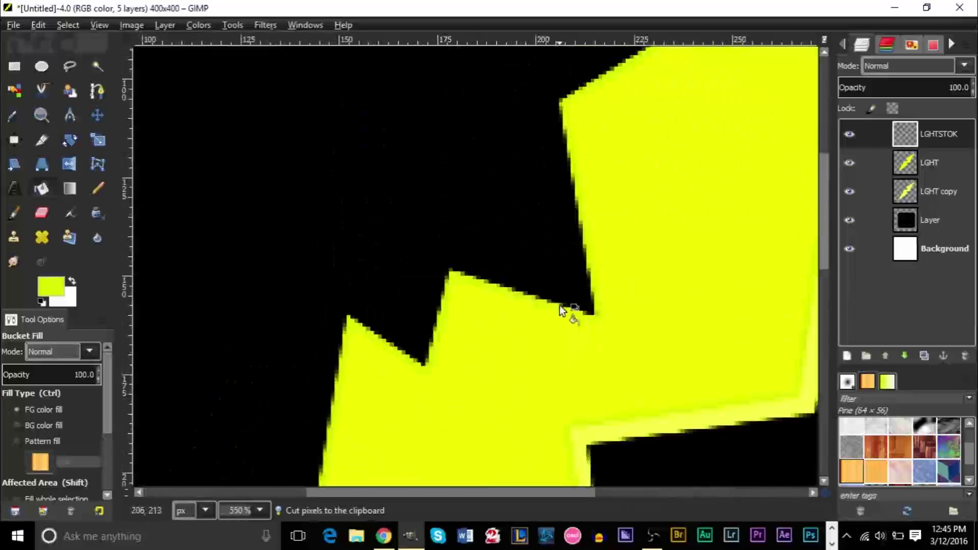
scroll(634, 264, up, 2)
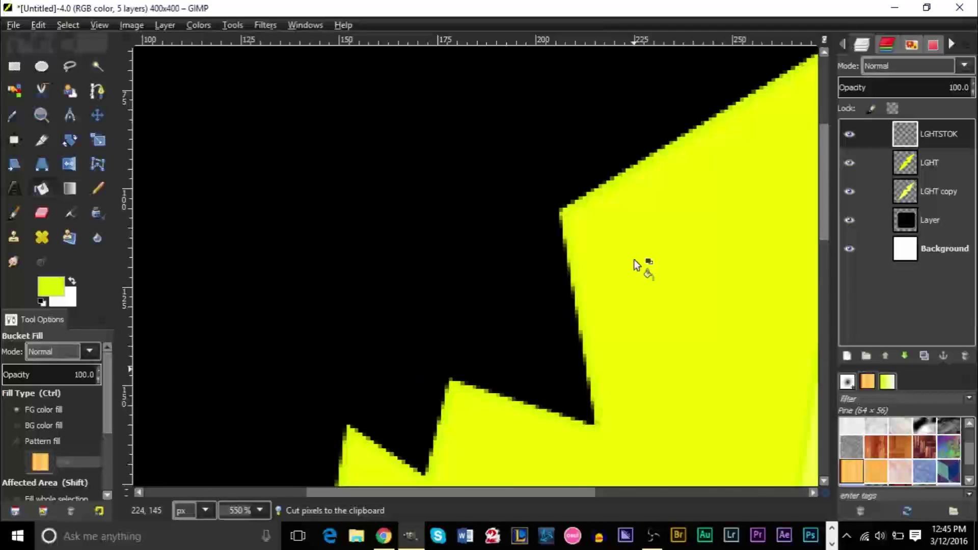
click(98, 214)
scroll(564, 215, down, 3)
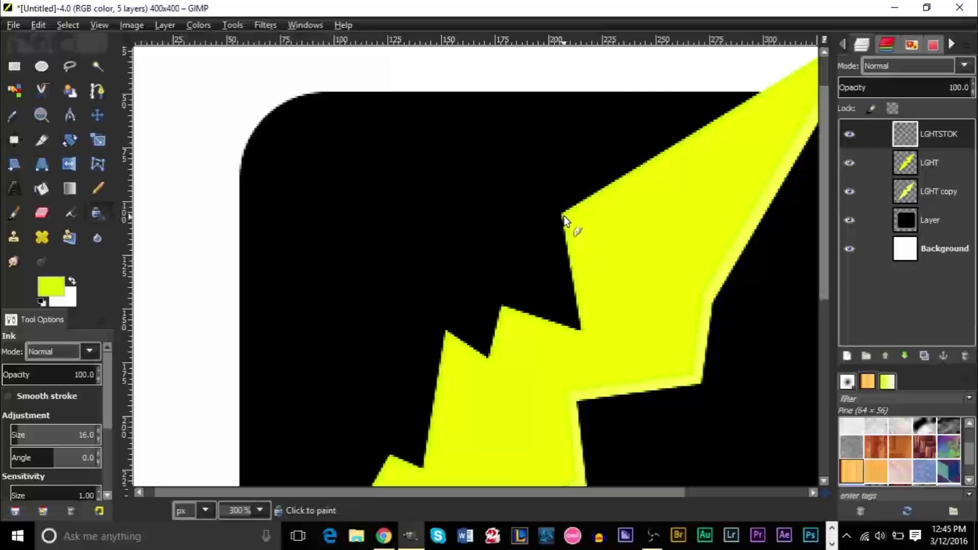
click(672, 106)
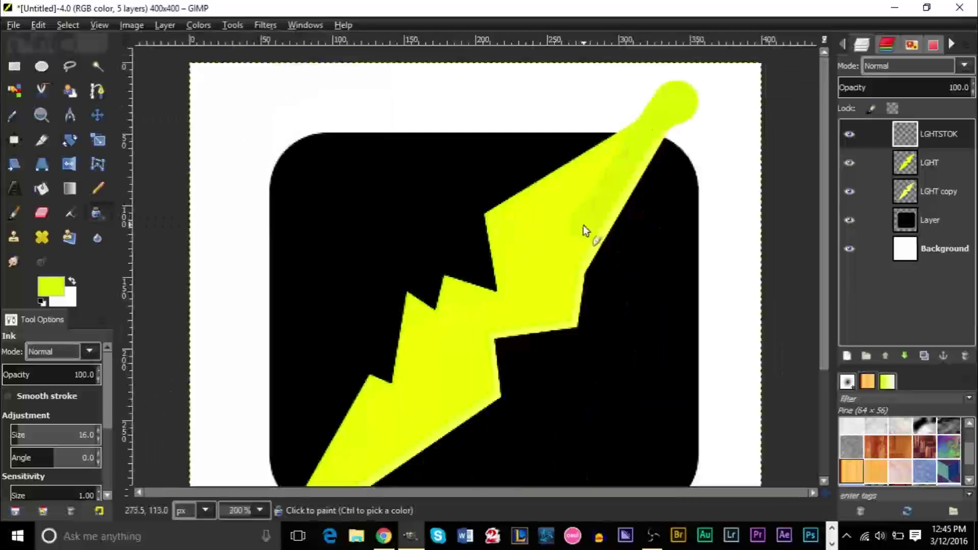
key(ctrl+z)
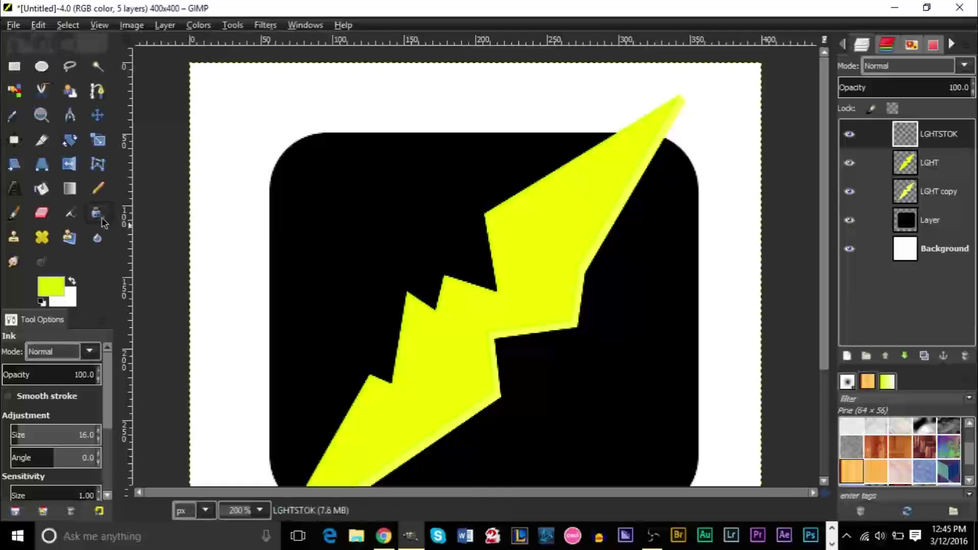
Soften the bolt's edges with the Blur/Sharpen tool, then clear the selection.
click(99, 238)
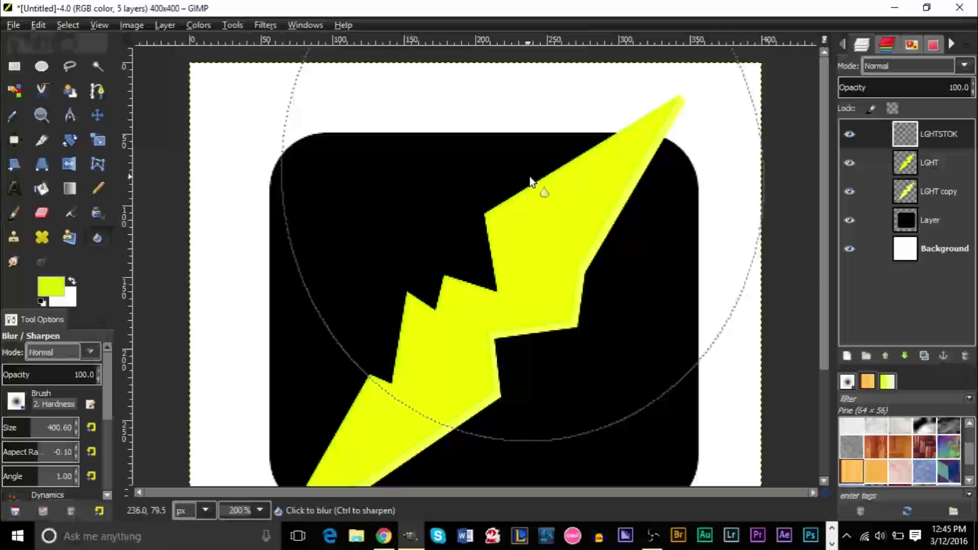
mouse_move(594, 147)
mouse_down()
mouse_move(477, 277)
mouse_move(392, 356)
mouse_up()
scroll(349, 352, down, 3)
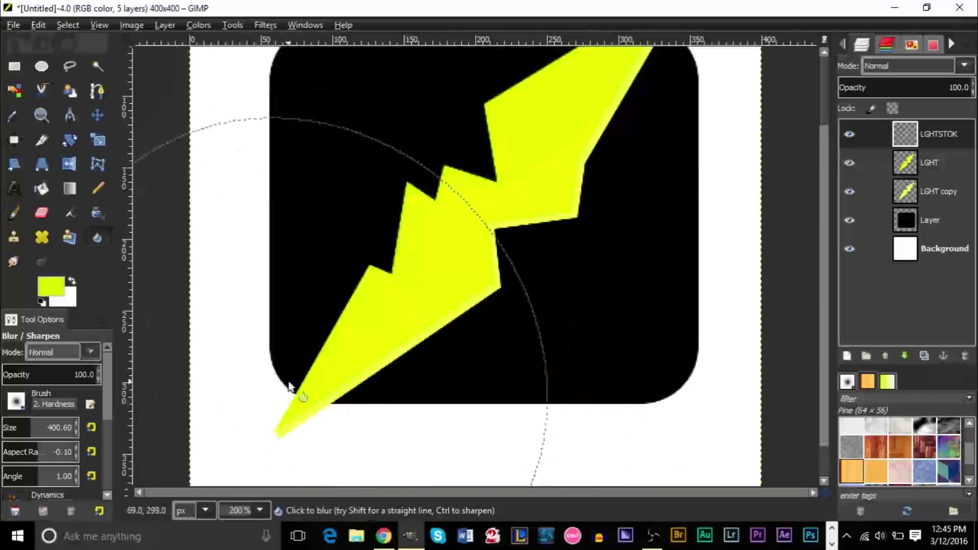
ctrl+scroll(463, 249, up, 3)
ctrl+scroll(539, 237, down, 1)
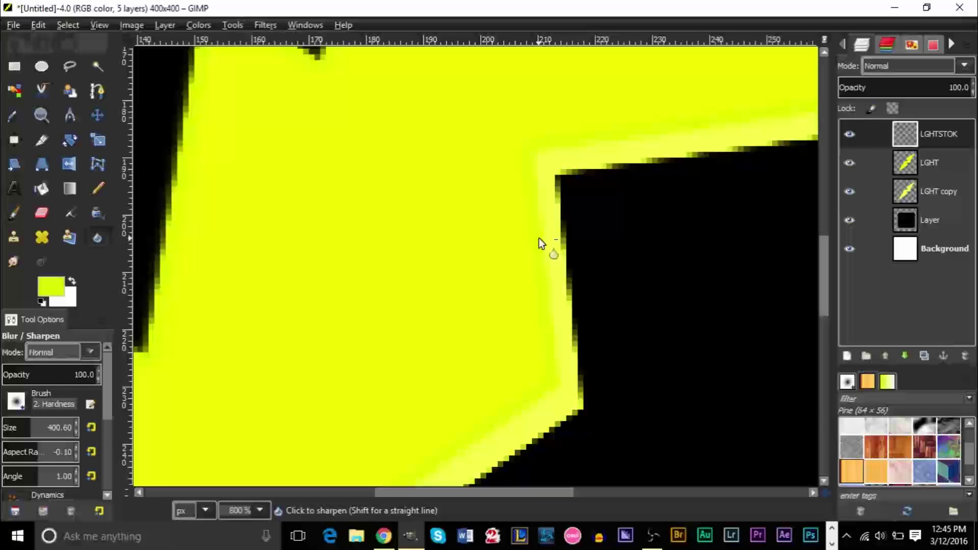
ctrl+scroll(558, 192, down, 2)
ctrl+scroll(557, 188, down, 1)
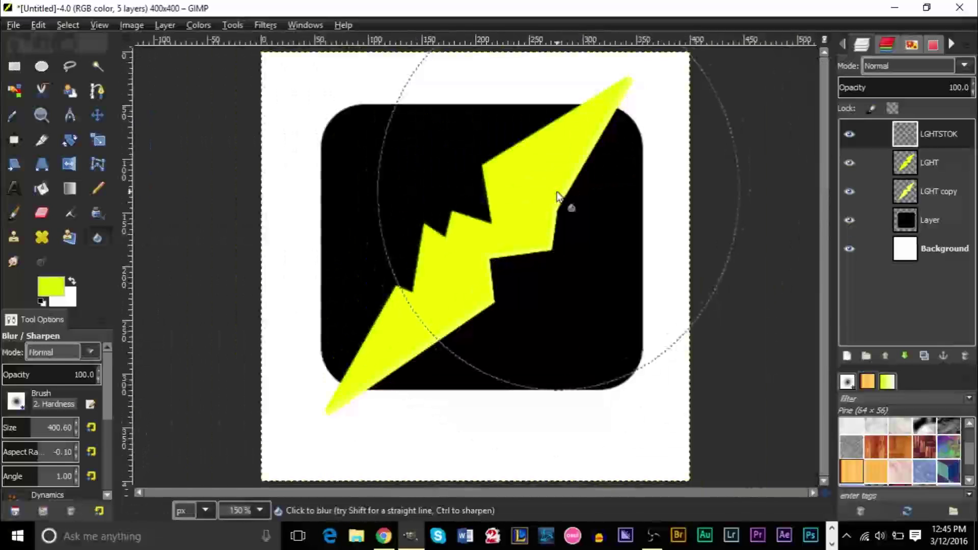
click(90, 24)
mouse_move(67, 25)
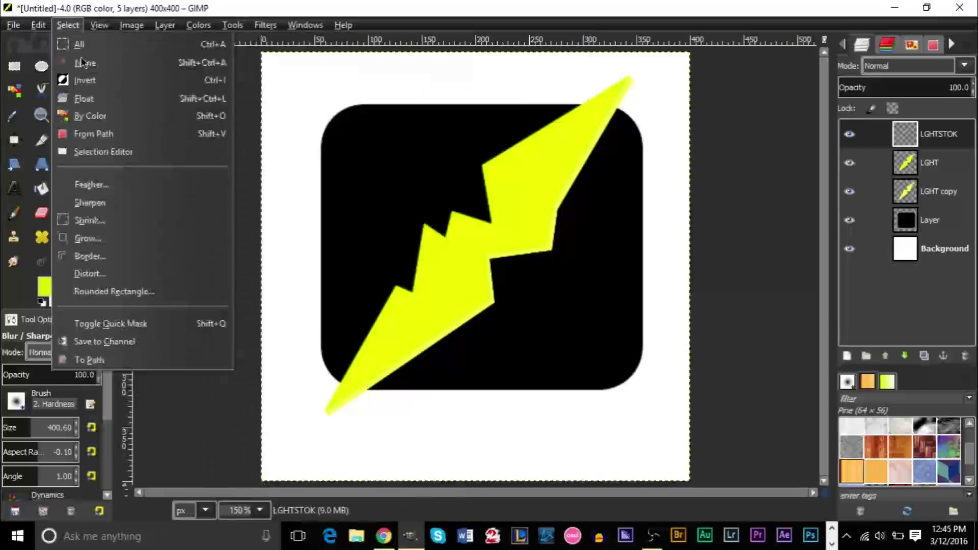
click(907, 225)
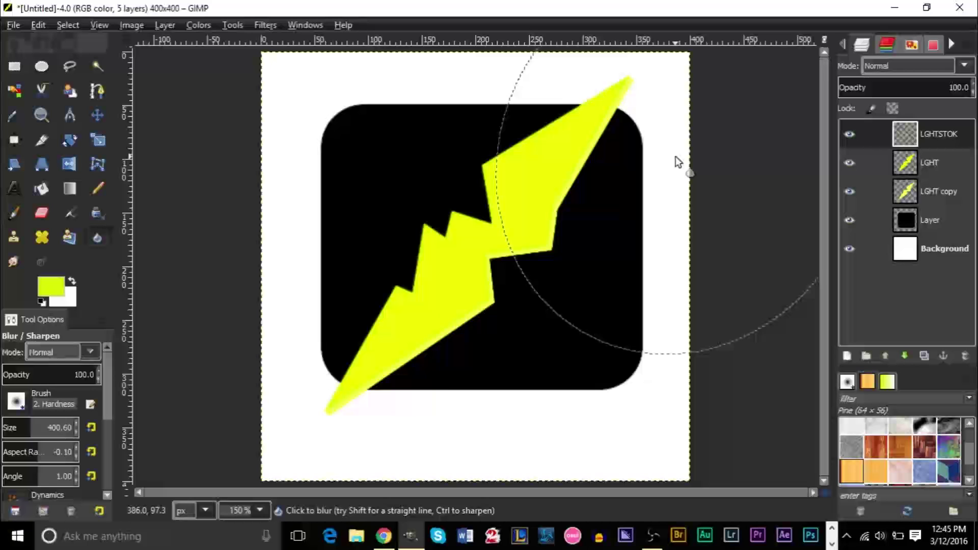
ctrl+scroll(674, 152, up, 1)
ctrl+scroll(554, 316, up, 1)
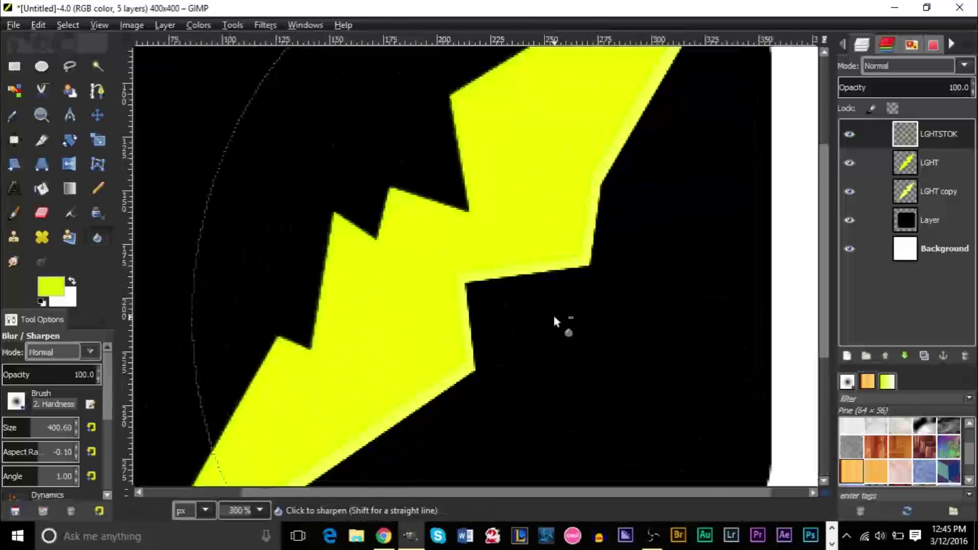
ctrl+scroll(515, 283, down, 2)
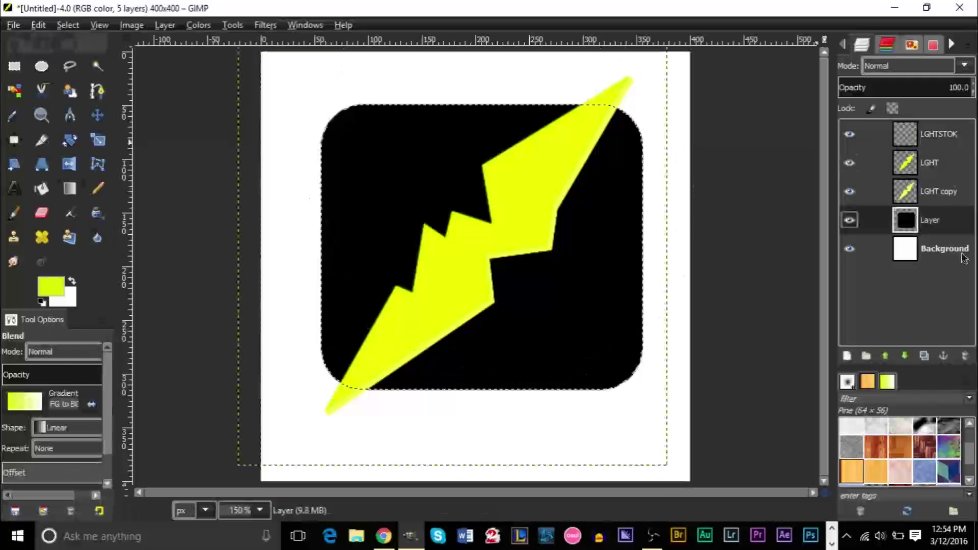
Merge LGHTSTOK down three times into the black square layer and clear the selection.
right_click(910, 148)
click(840, 134)
right_click(882, 135)
click(857, 135)
right_click(866, 135)
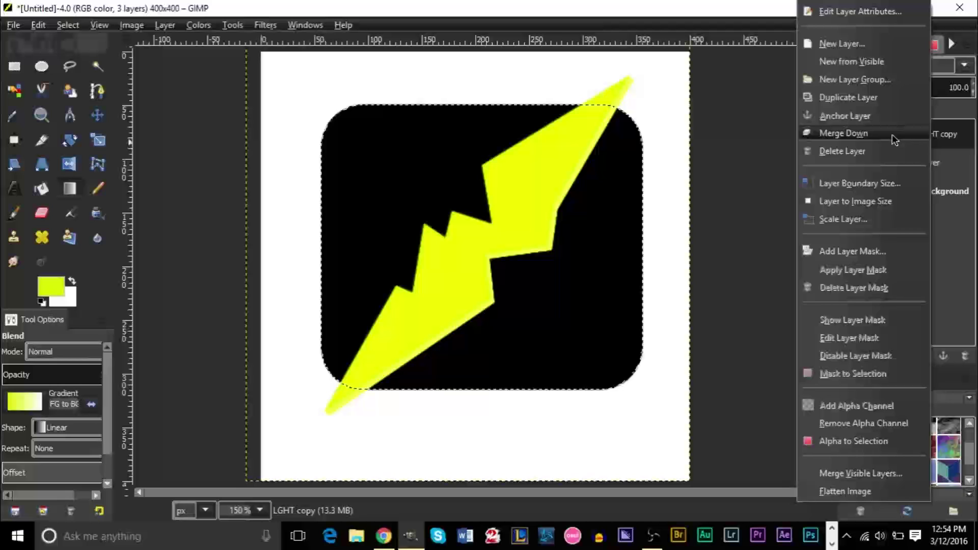
click(861, 134)
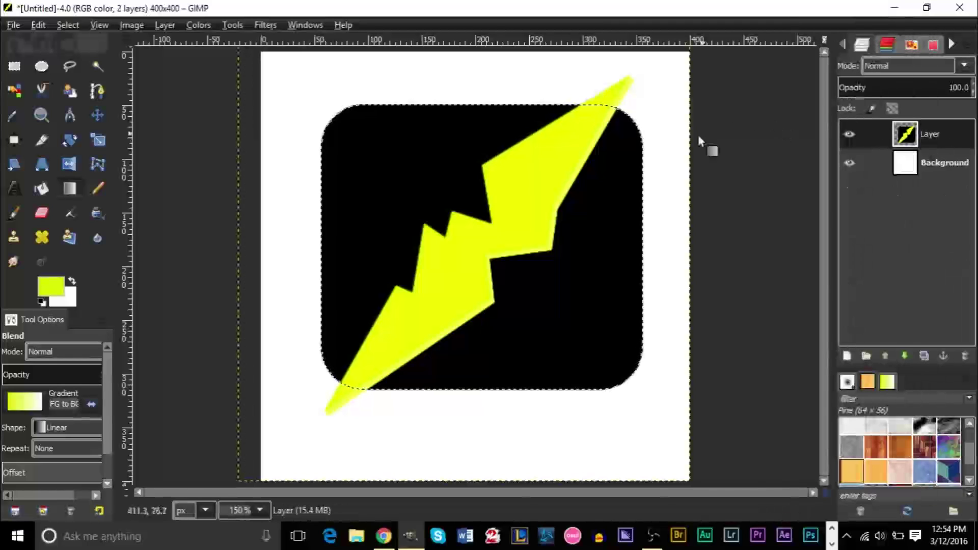
key(ctrl+shift+a)
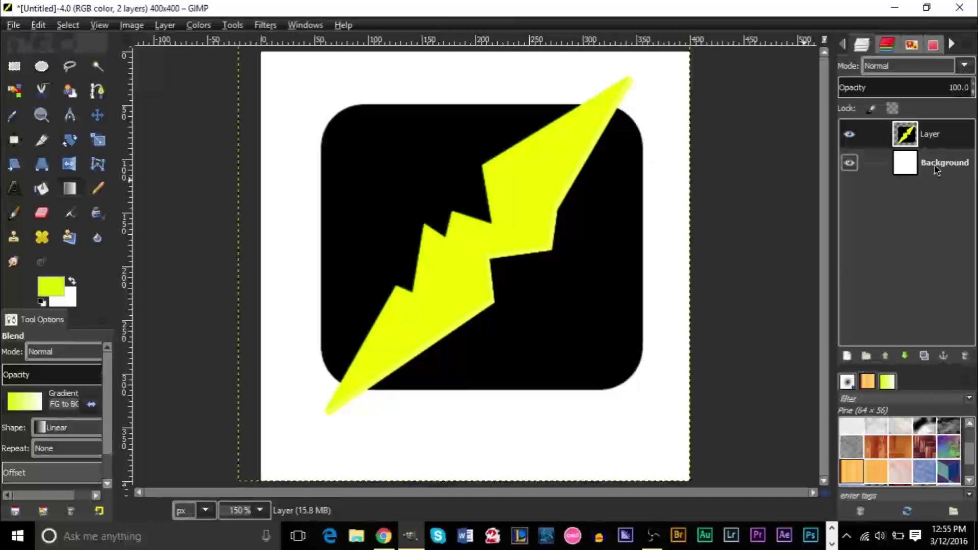
click(264, 28)
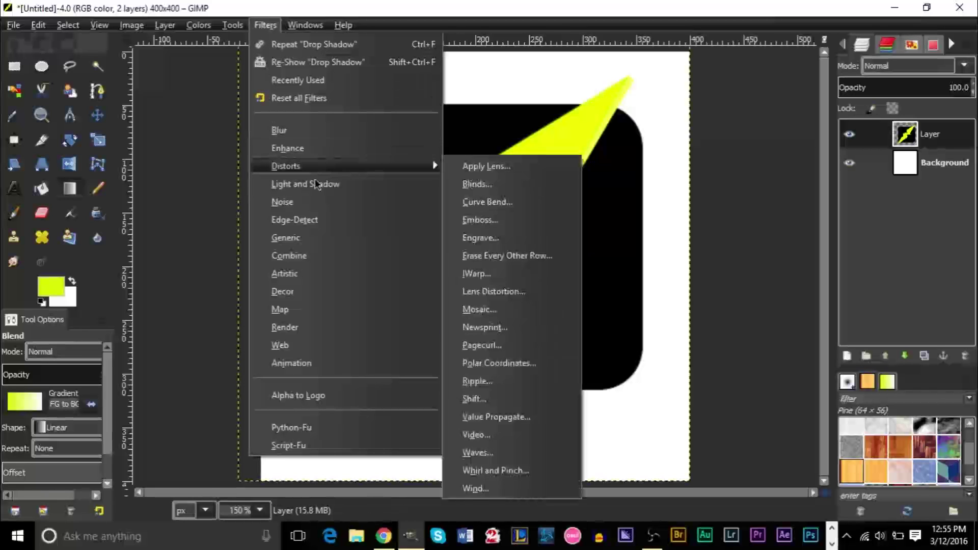
Apply a Drop Shadow with offsets 4/4, blur radius 15 and opacity 60.
mouse_move(326, 183)
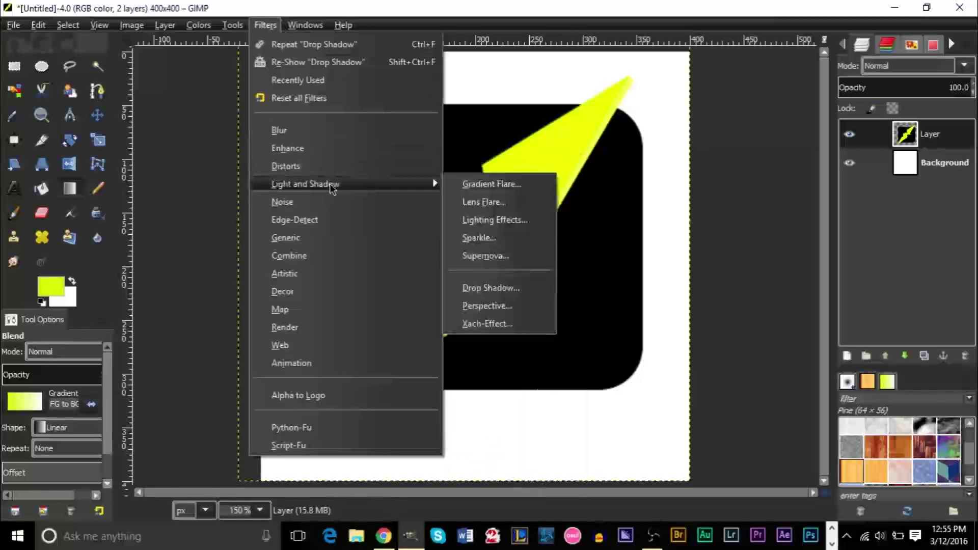
click(491, 288)
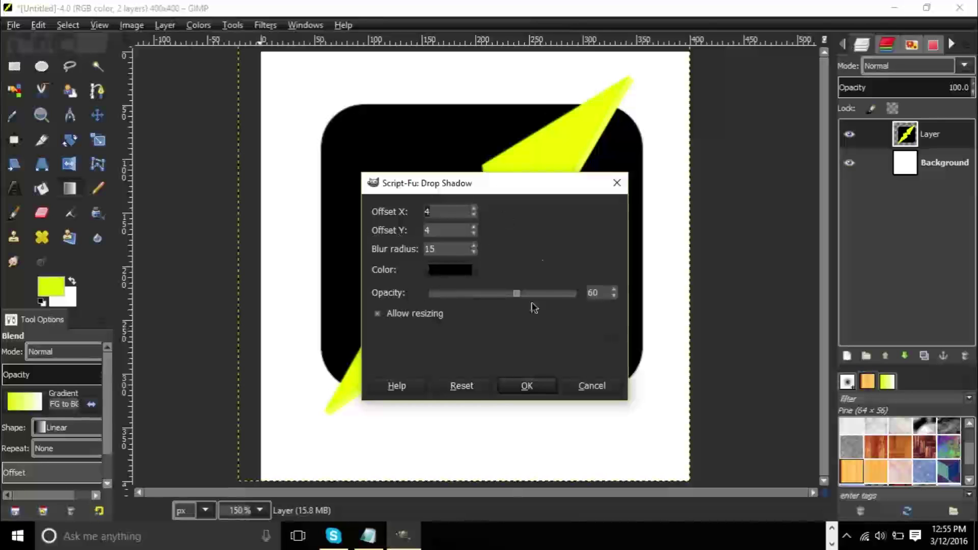
drag(527, 191, 634, 182)
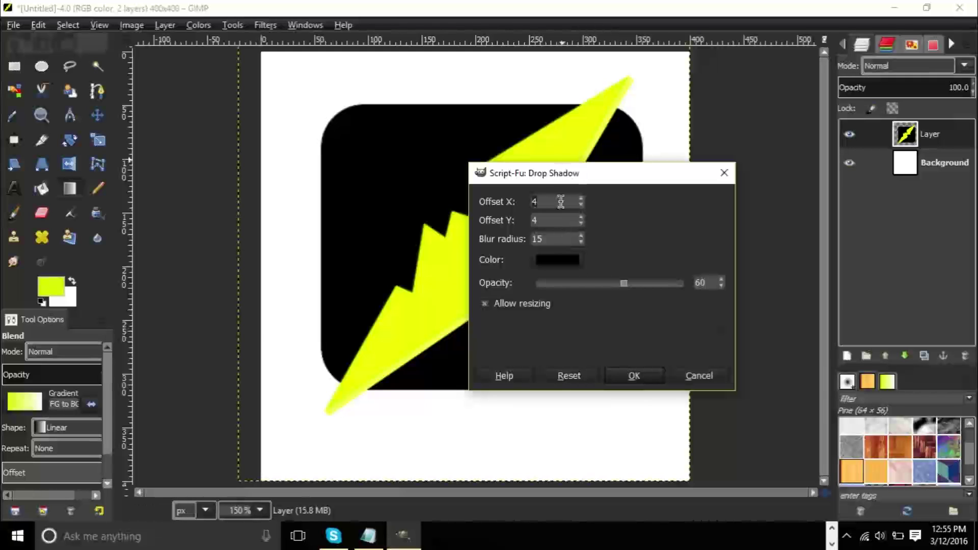
click(624, 375)
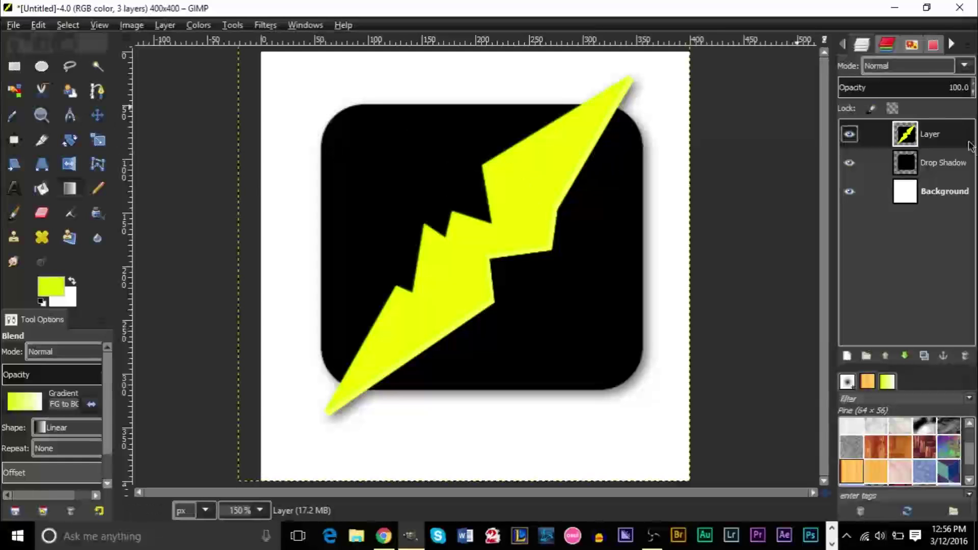
Merge Layer down into the Drop Shadow layer and check the result by toggling visibility.
right_click(931, 140)
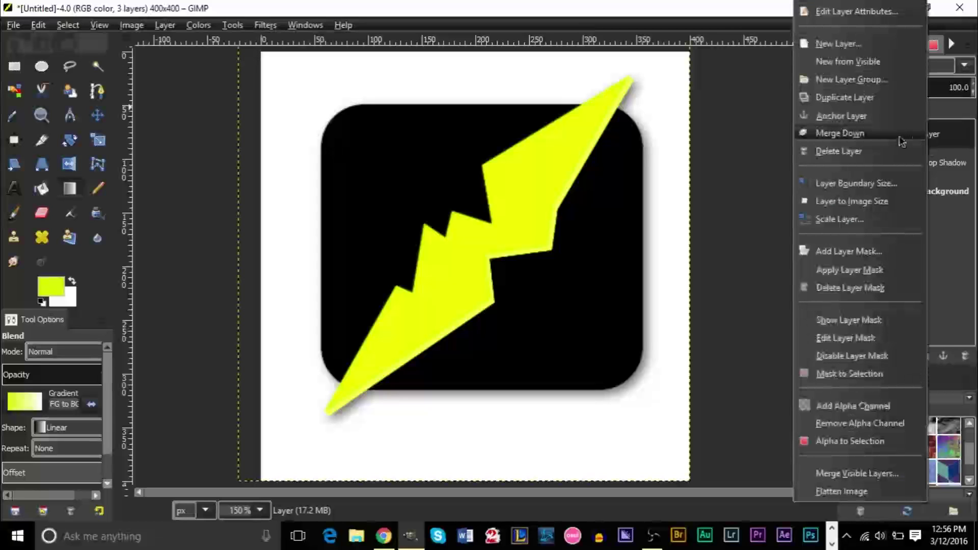
click(840, 134)
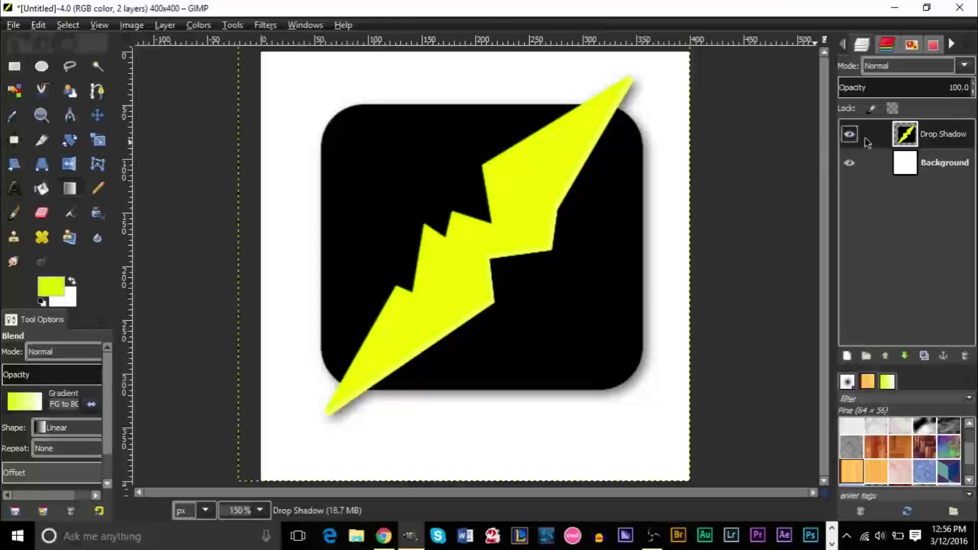
click(855, 140)
click(855, 140)
click(855, 141)
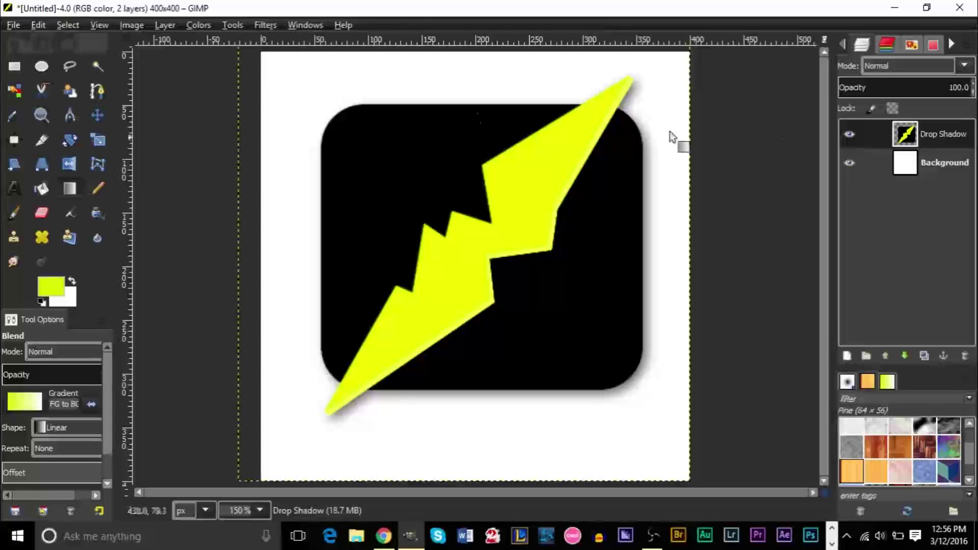
Nudge the merged Drop Shadow layer slightly up and left with the Move tool.
click(97, 116)
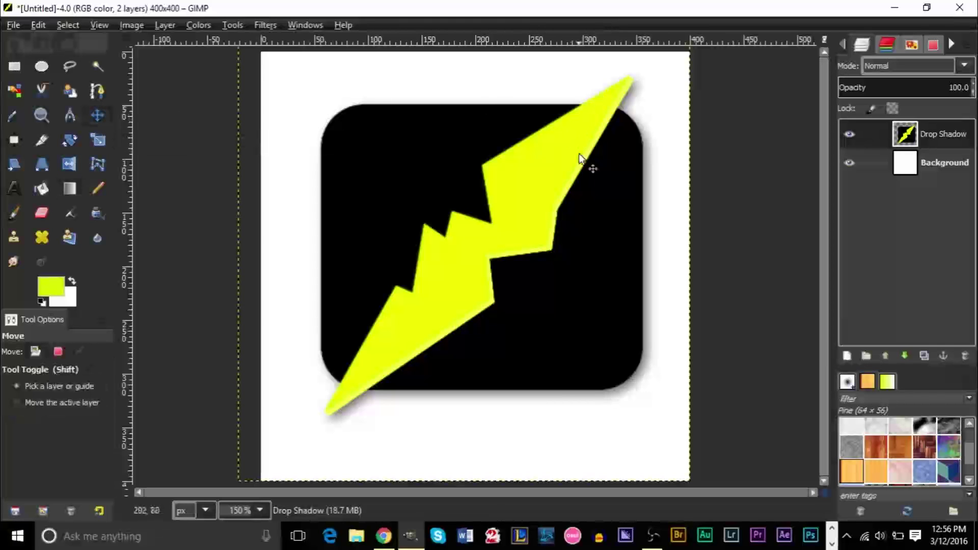
key(1)
drag(499, 274, 495, 260)
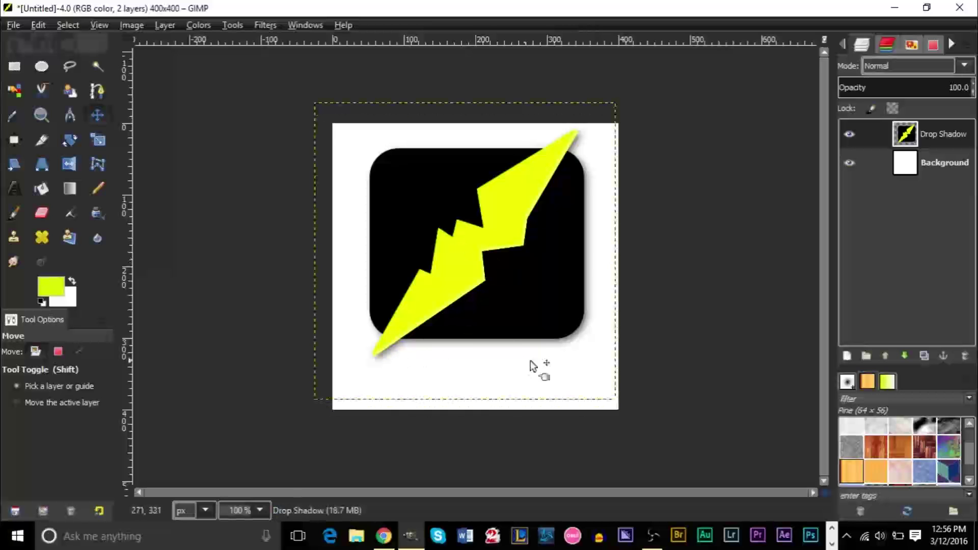
key(plus)
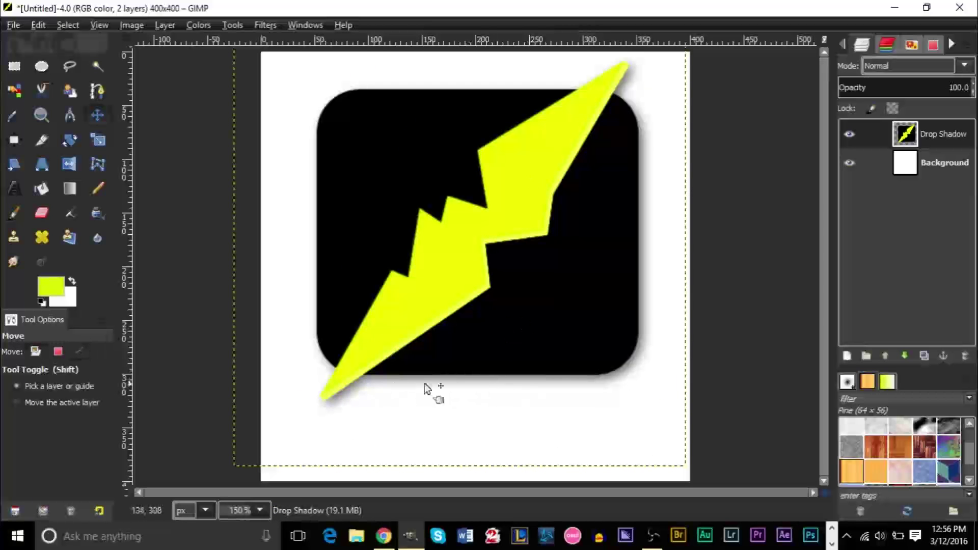
right_click(920, 145)
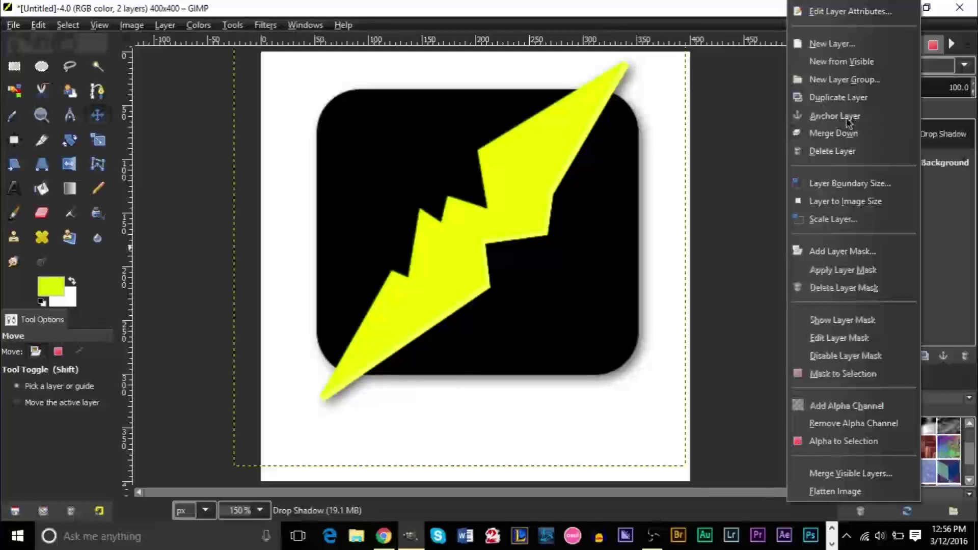
Duplicate the Drop Shadow layer, move the copy down about 160 px, and flip it vertically.
click(841, 97)
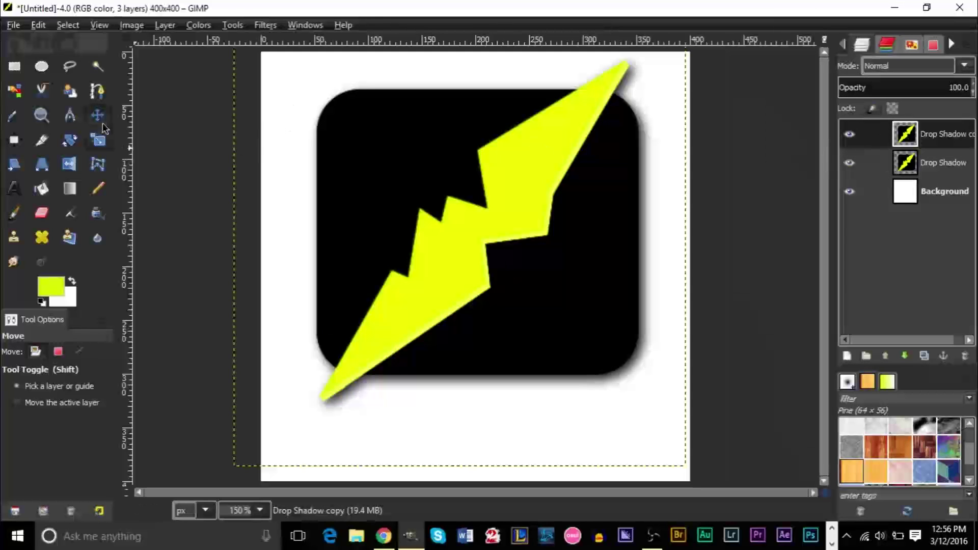
drag(432, 232, 432, 313)
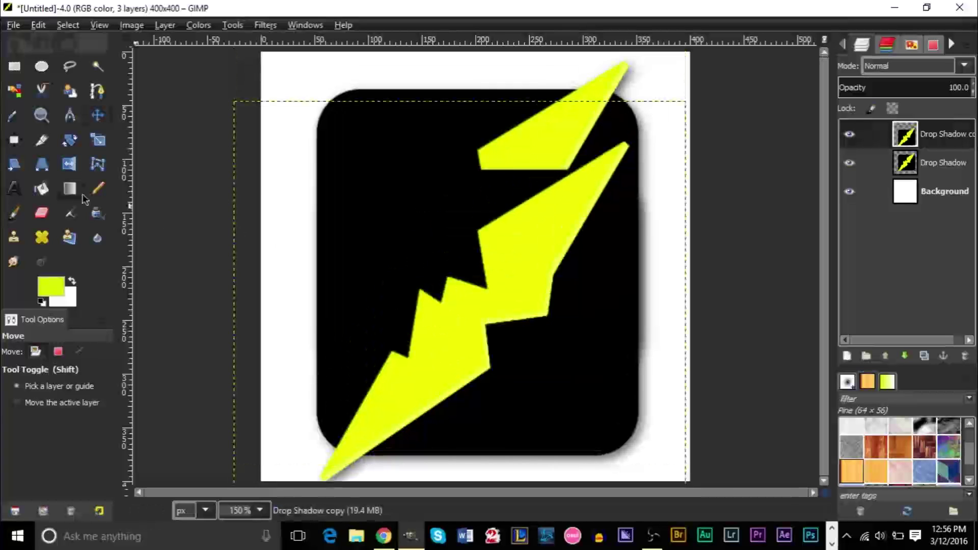
click(66, 168)
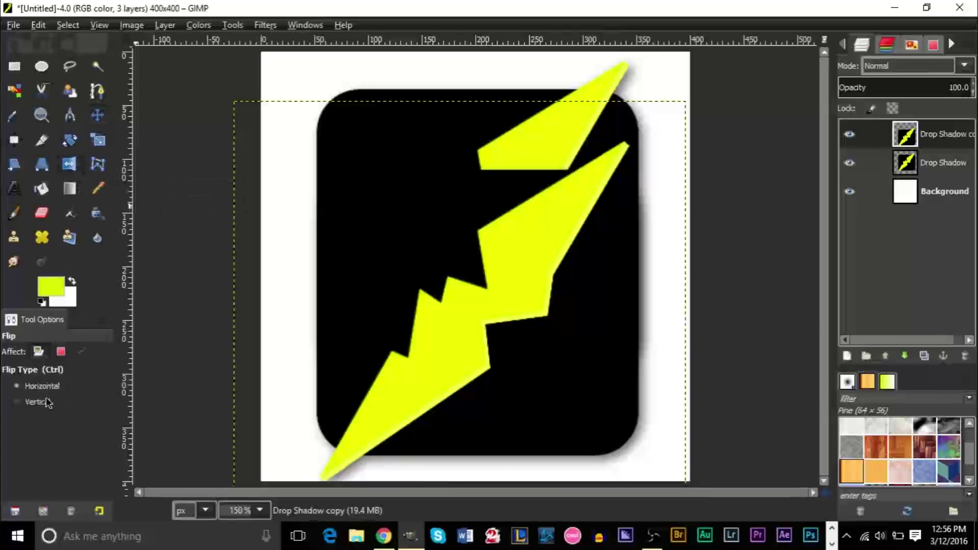
click(457, 329)
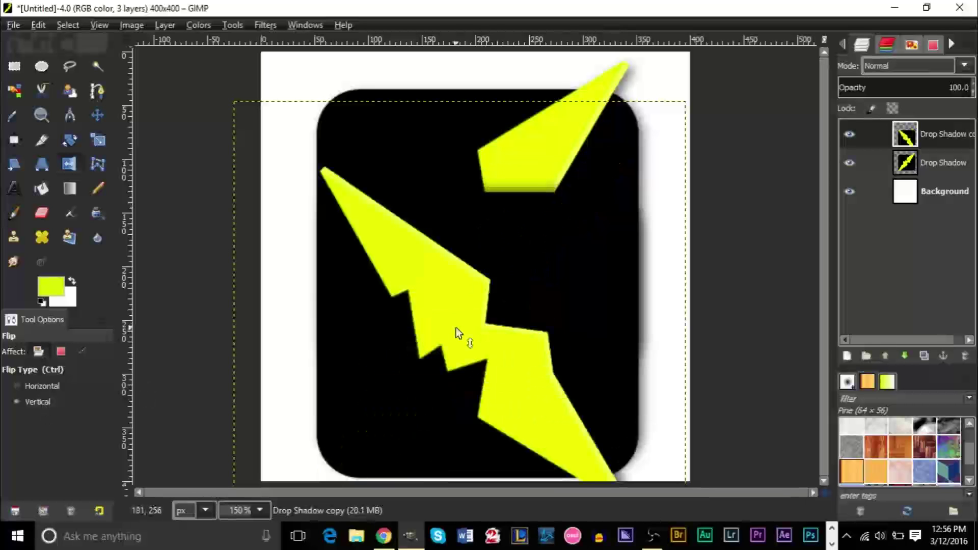
Position the flipped copy beneath the icon so the two bolt tips meet.
click(98, 115)
drag(455, 447, 453, 443)
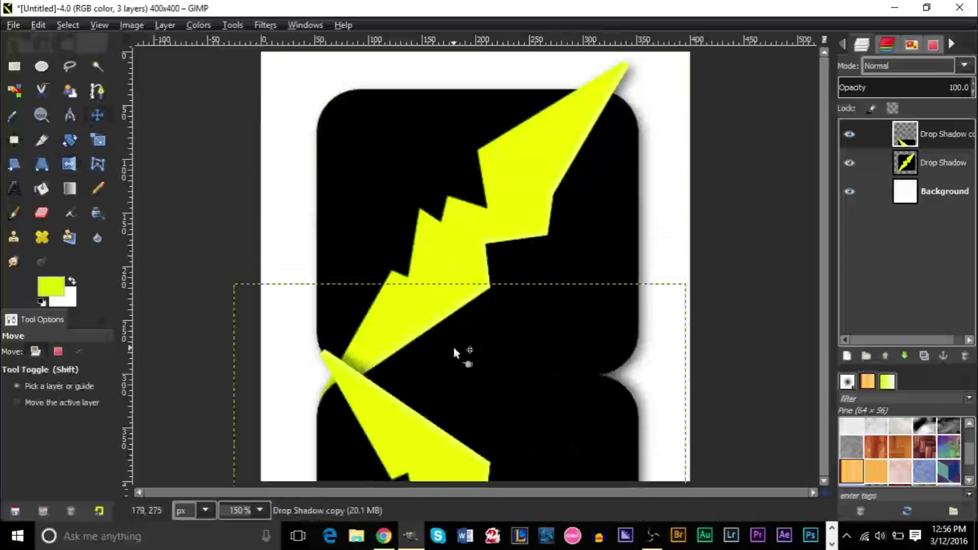
drag(452, 344, 432, 476)
scroll(423, 449, up, 2)
scroll(402, 395, down, 2)
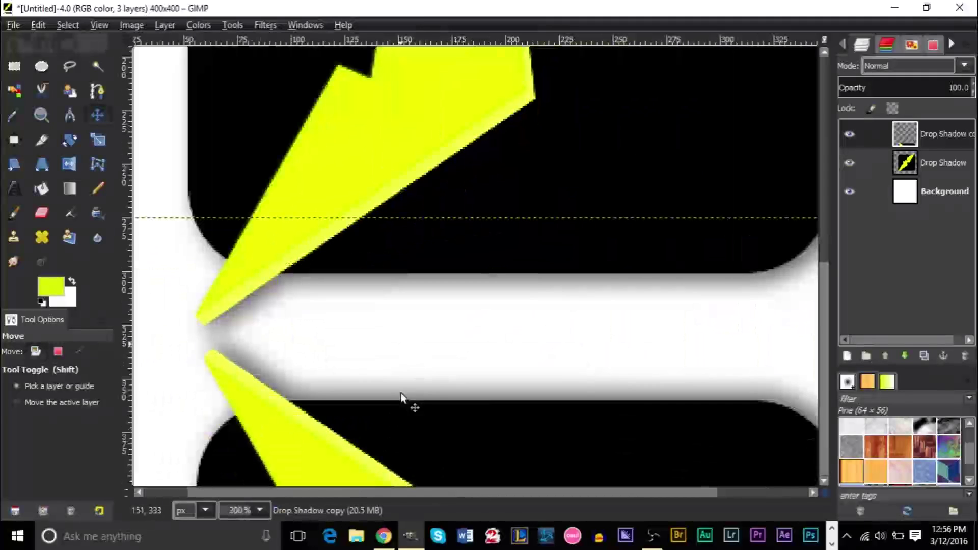
drag(353, 451, 346, 432)
scroll(408, 357, down, 2)
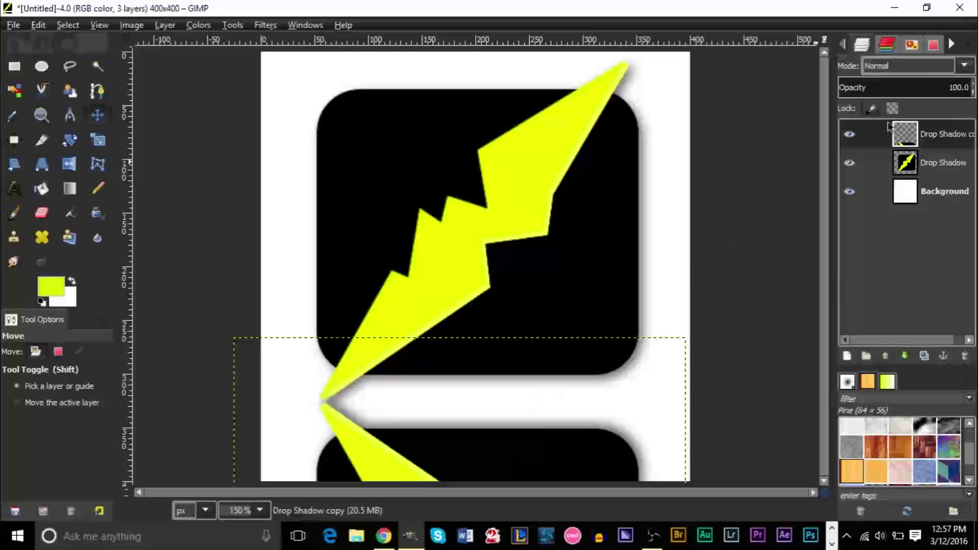
right_click(922, 142)
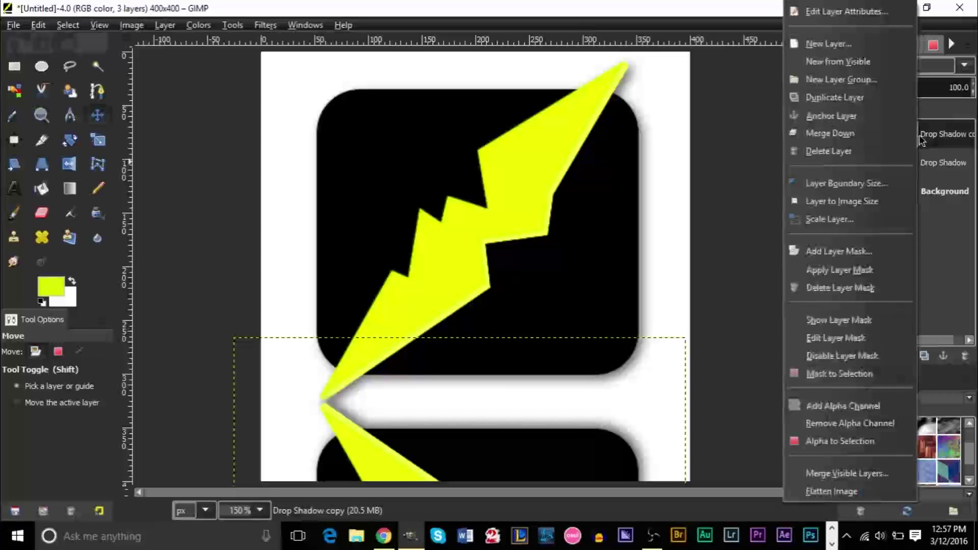
Add a fully opaque white layer mask to the Drop Shadow copy layer and select the Blend tool.
click(848, 253)
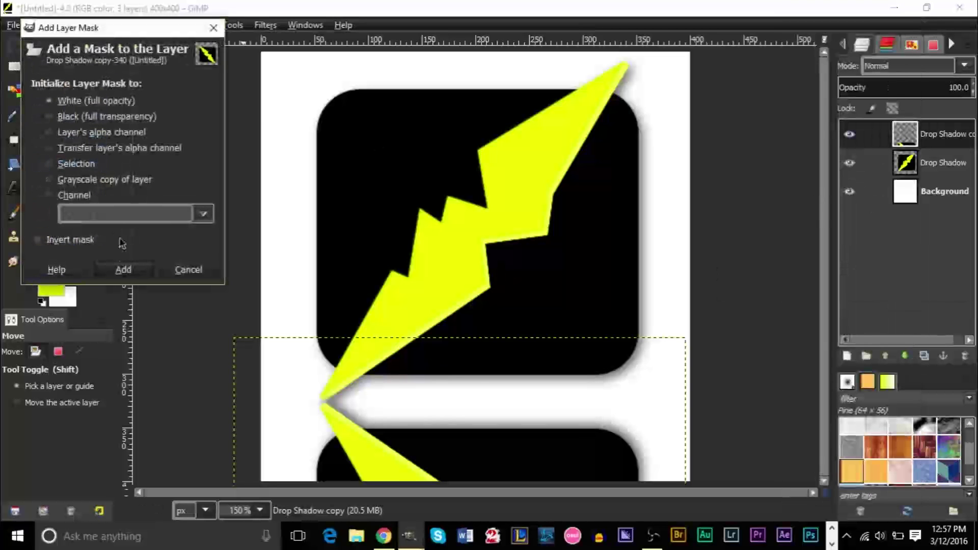
click(127, 270)
click(71, 190)
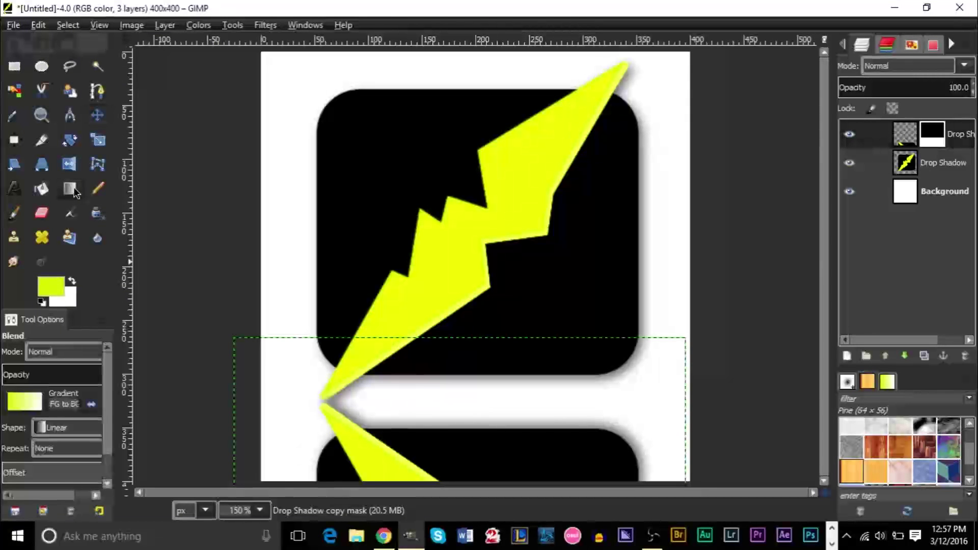
click(25, 401)
click(136, 310)
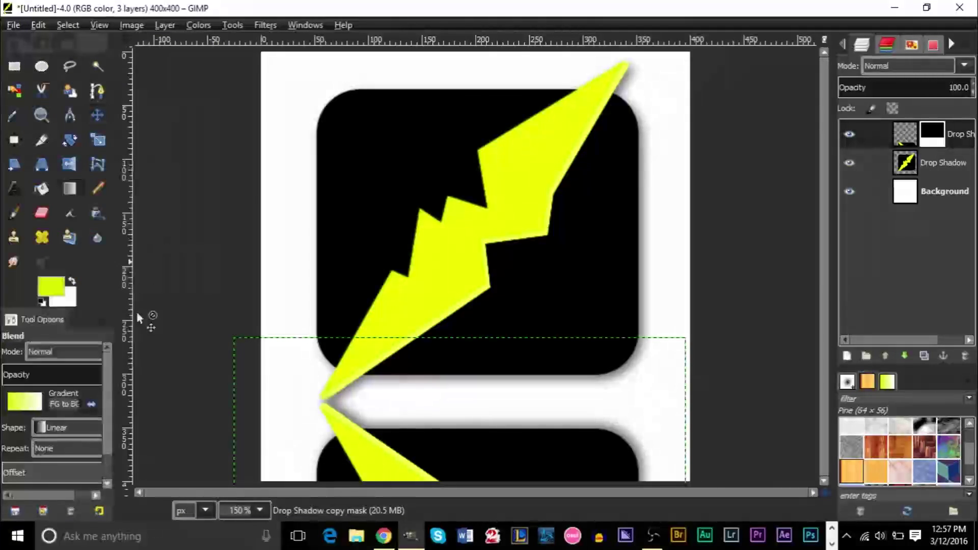
Set the background colour to black and the foreground to white, then swap them so foreground is black.
click(65, 293)
drag(530, 262, 533, 294)
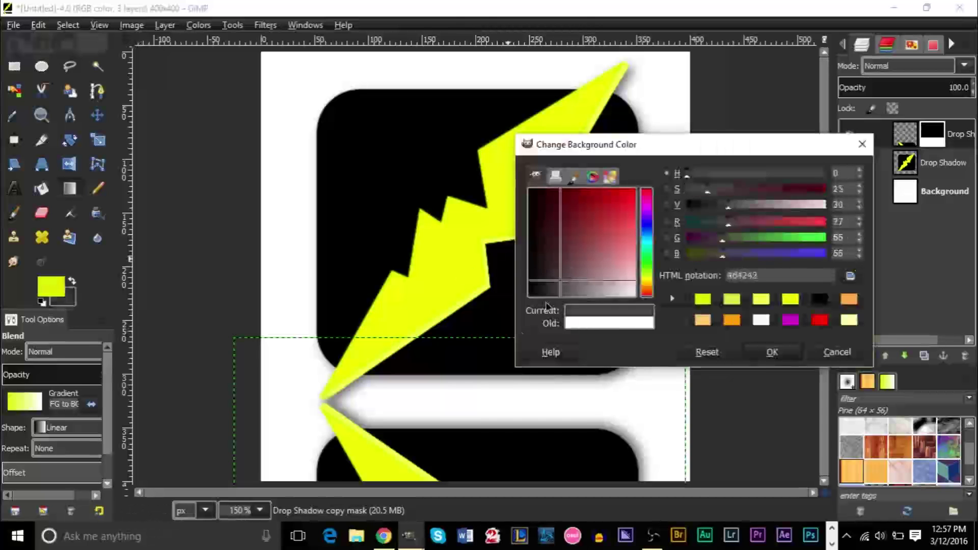
click(768, 351)
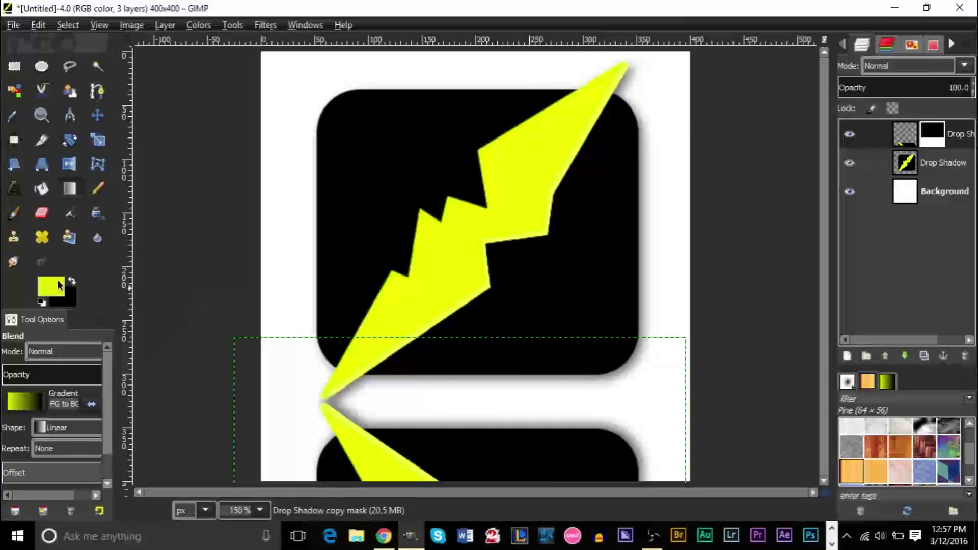
click(51, 286)
click(760, 320)
click(771, 351)
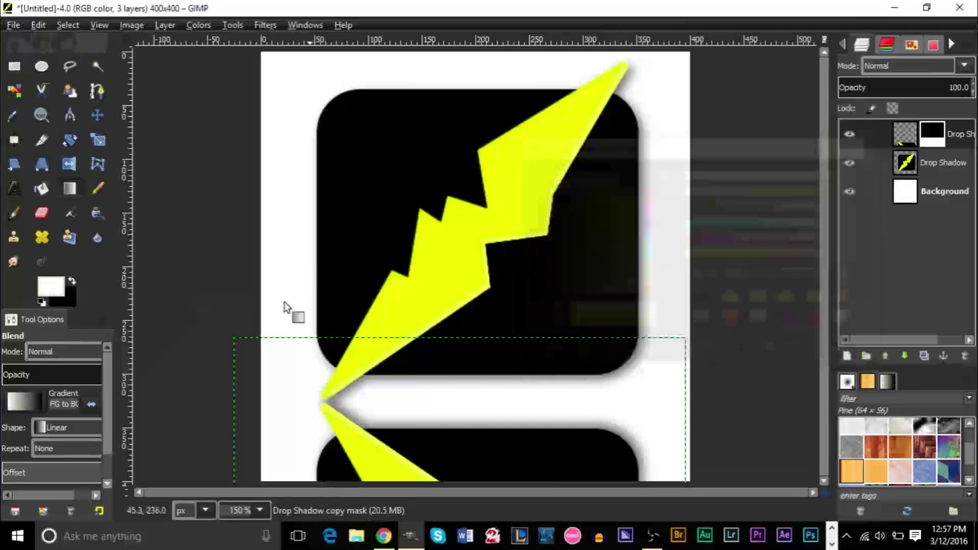
click(73, 281)
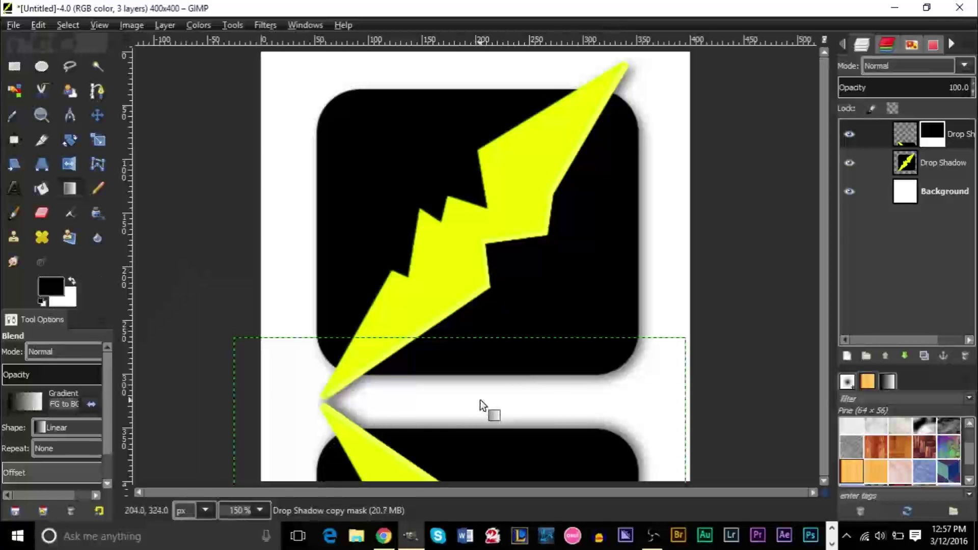
Zoom the canvas view back to 200% and return to the Blend tool.
scroll(480, 400, up, 2)
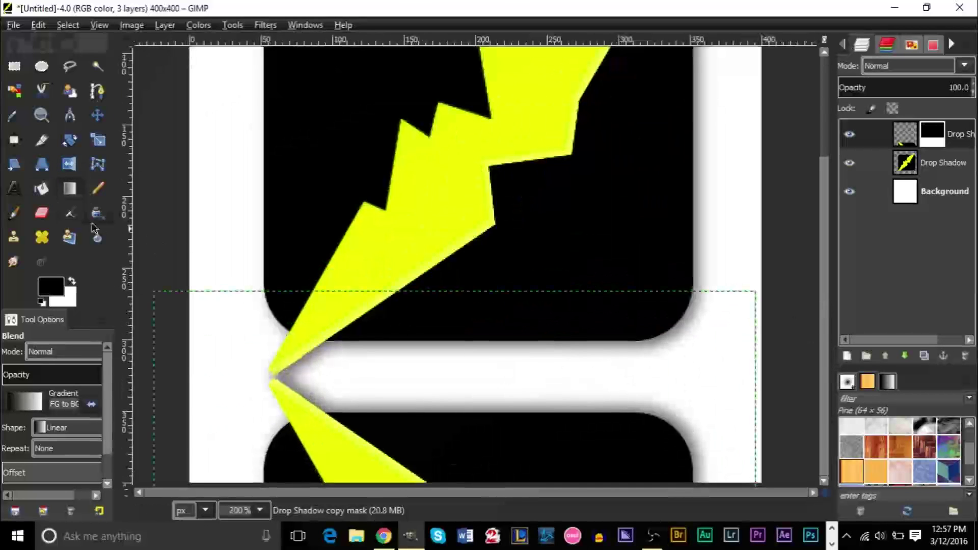
click(41, 115)
ctrl+click(304, 271)
ctrl+click(304, 271)
ctrl+click(304, 271)
click(328, 451)
click(277, 342)
click(349, 285)
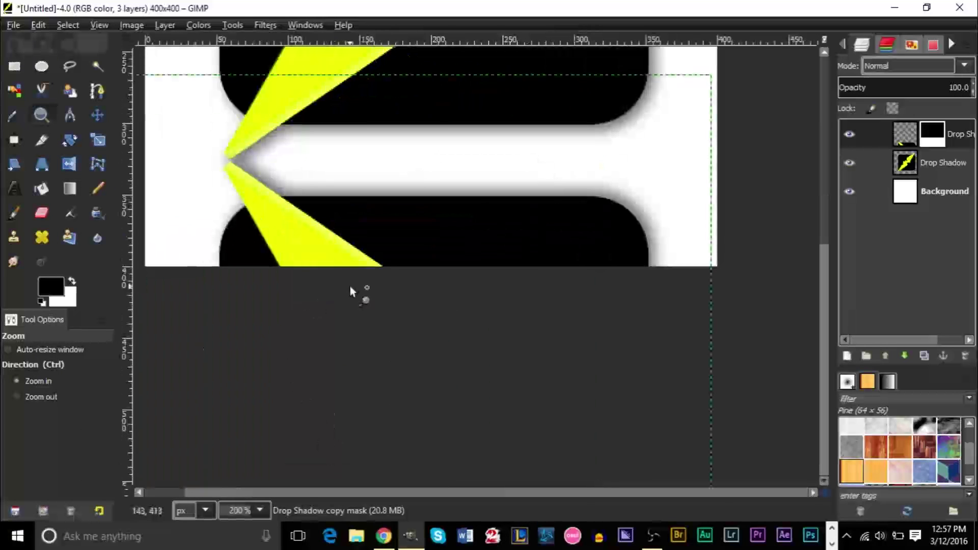
drag(562, 493, 522, 493)
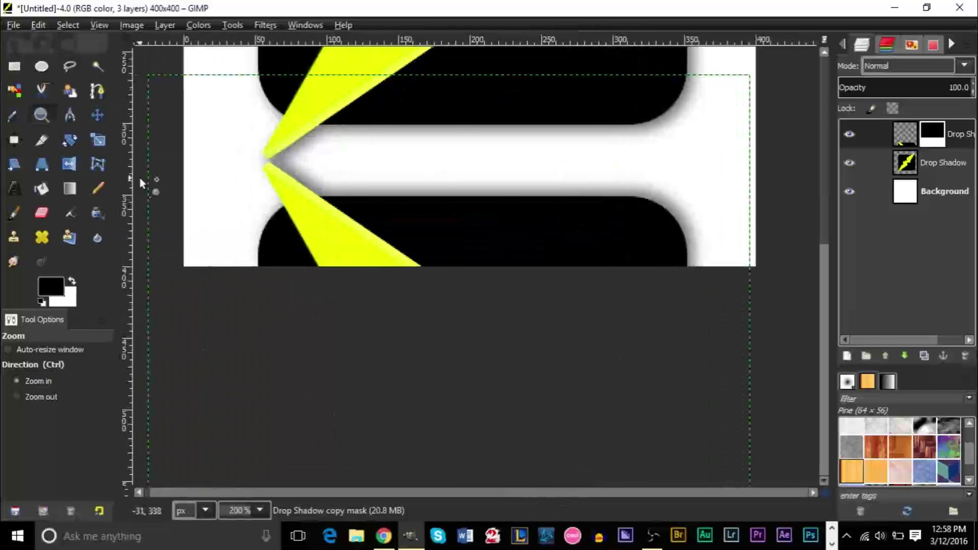
click(71, 194)
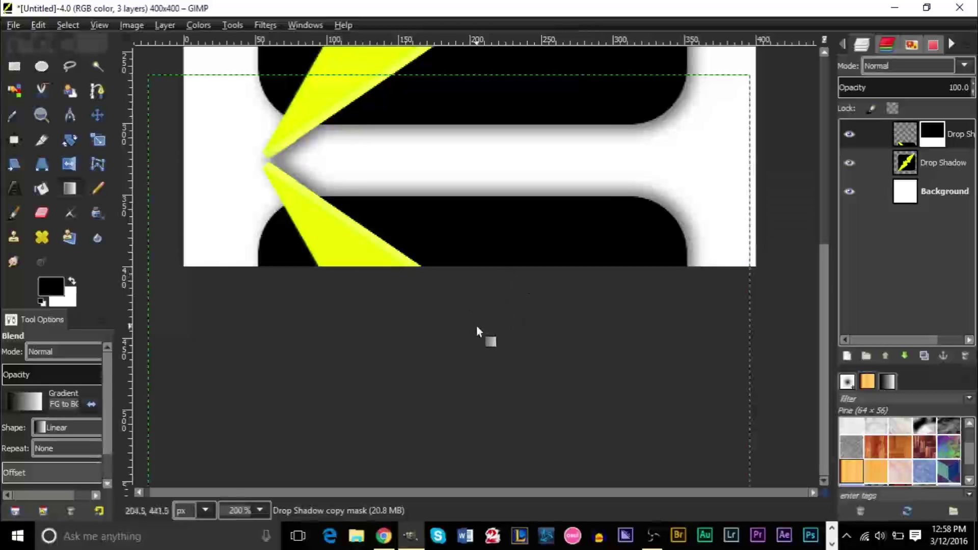
Draw an upward black-to-white gradient on the reflection's mask, redoing it until the fade looks right.
drag(485, 323, 485, 158)
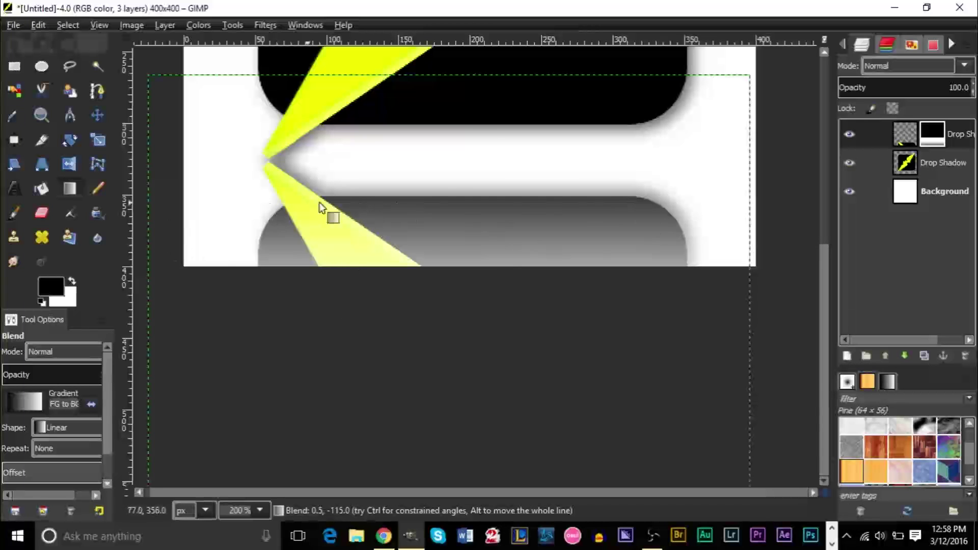
scroll(487, 225, up, 3)
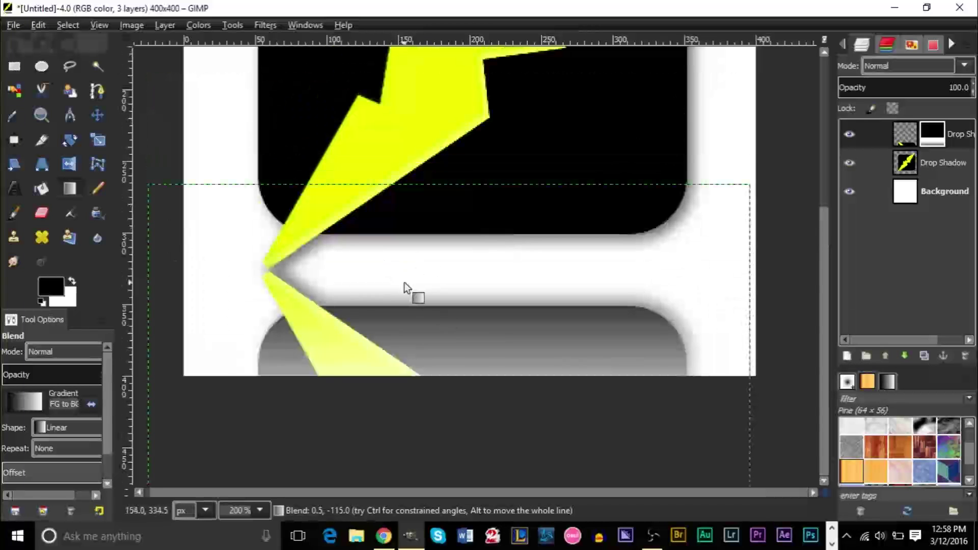
key(ctrl+z)
drag(490, 430, 467, 90)
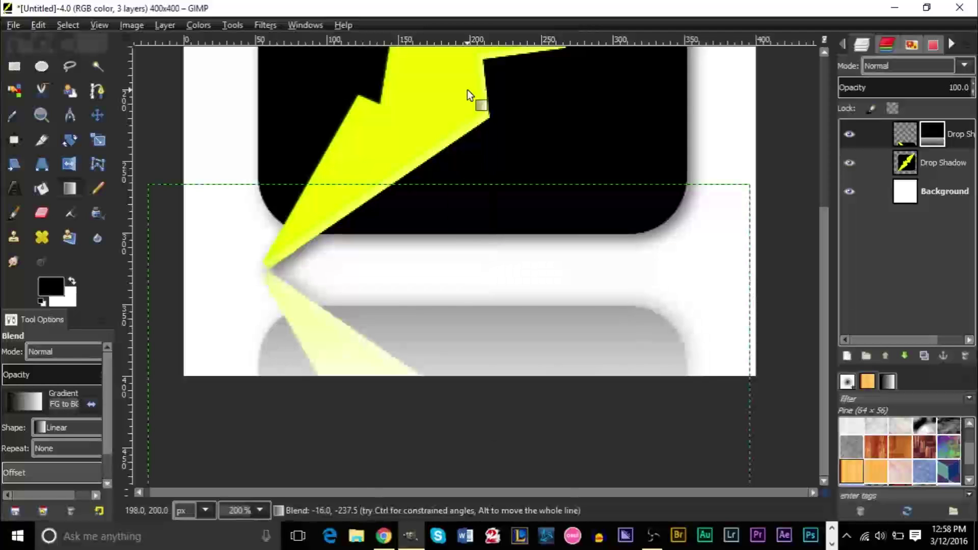
scroll(451, 150, down, 1)
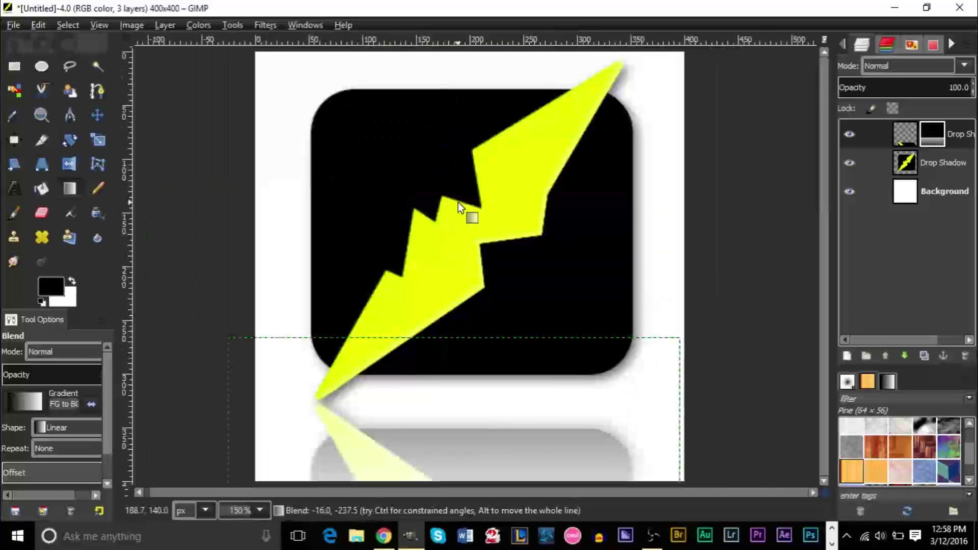
scroll(457, 203, down, 1)
key(ctrl+z)
drag(478, 439, 478, 260)
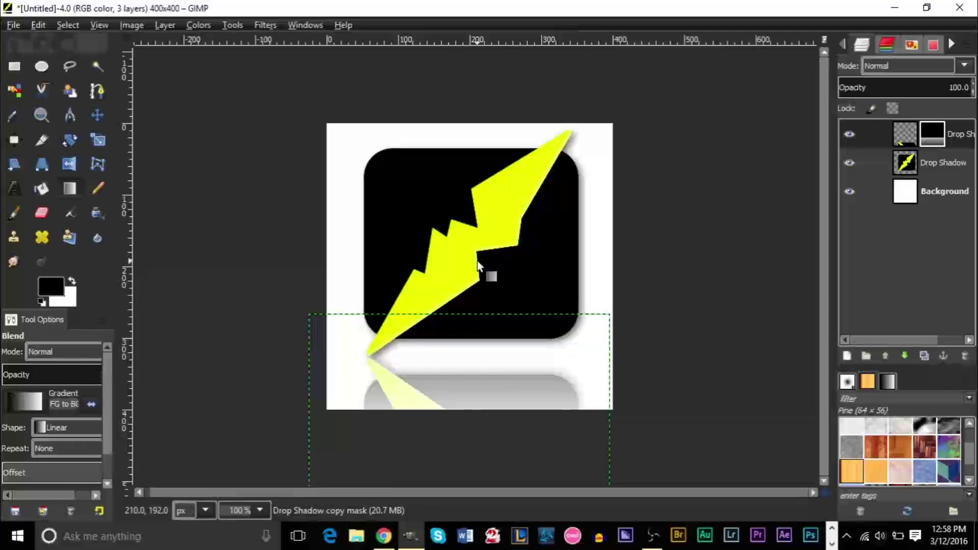
Lower the reflection layer's opacity to 75.6.
click(132, 25)
click(785, 161)
mouse_move(907, 94)
mouse_down()
mouse_move(893, 92)
mouse_move(922, 90)
mouse_move(880, 90)
mouse_move(964, 88)
mouse_move(909, 92)
mouse_up()
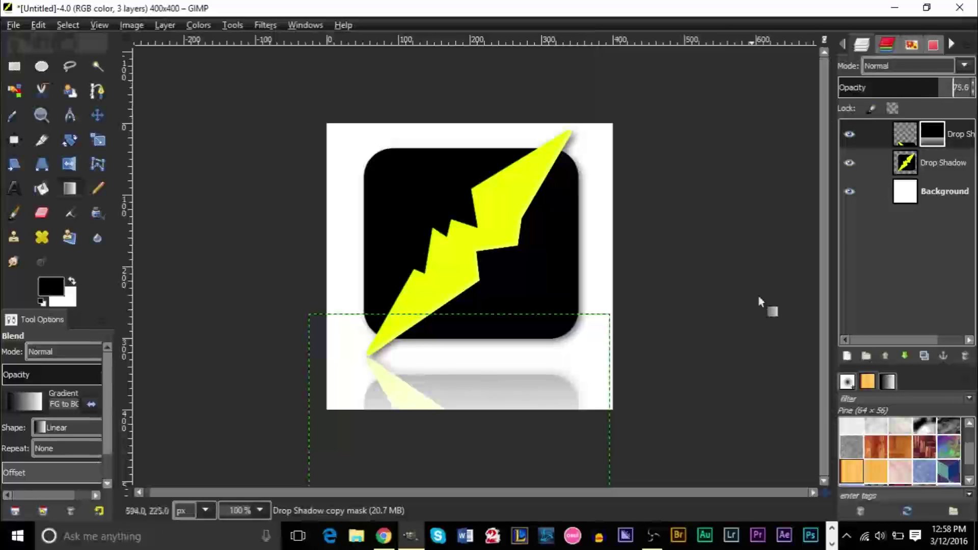
Delete the white Background layer to leave a transparent background.
click(918, 197)
click(964, 356)
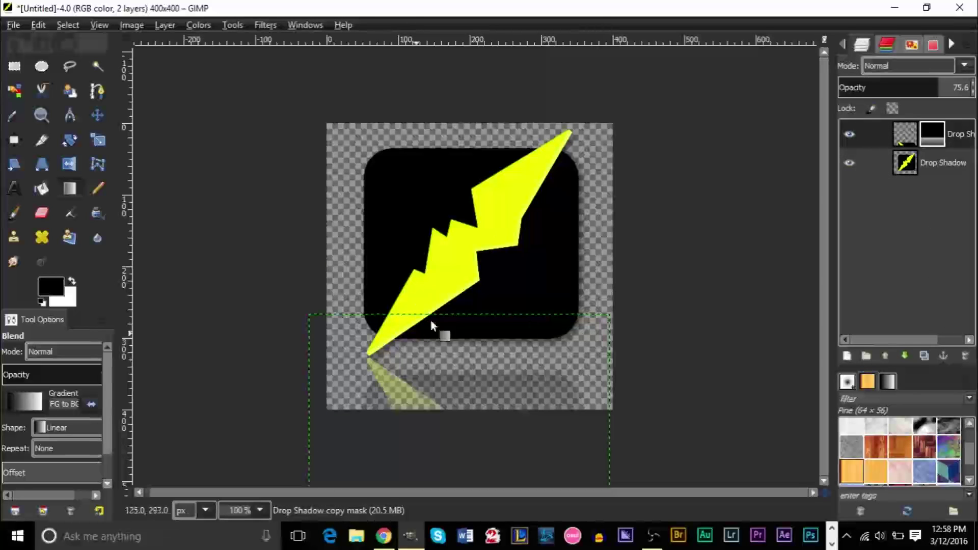
click(67, 25)
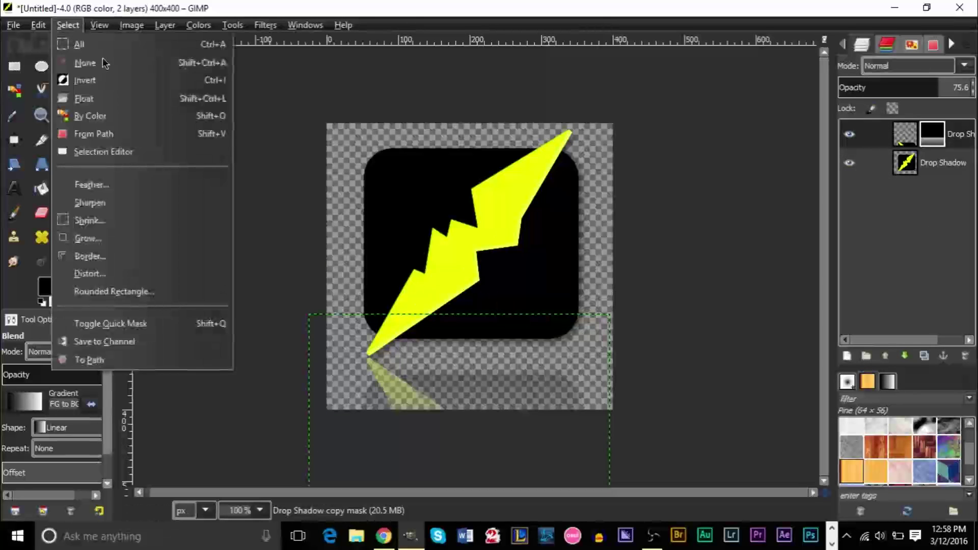
click(931, 166)
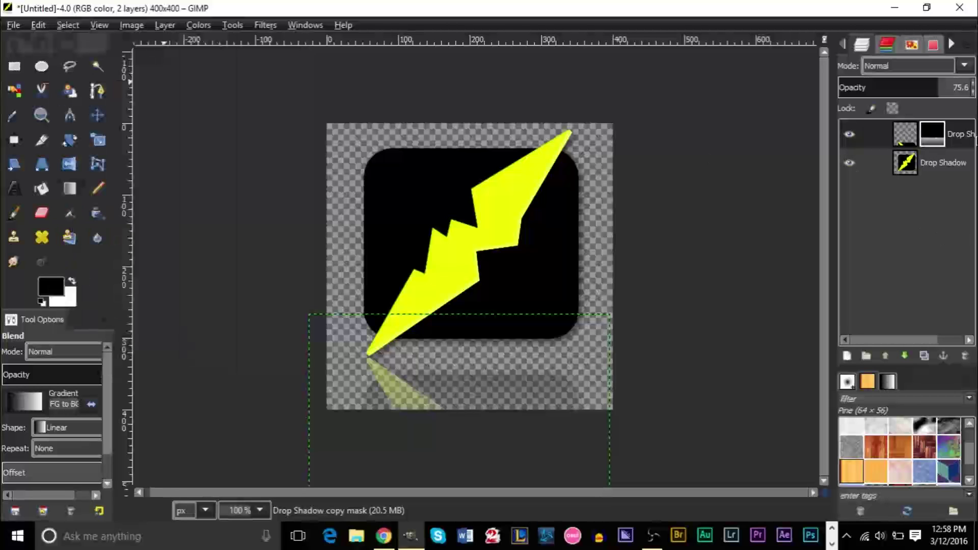
Merge the reflection copy layer down into the Drop Shadow layer.
right_click(914, 136)
click(866, 134)
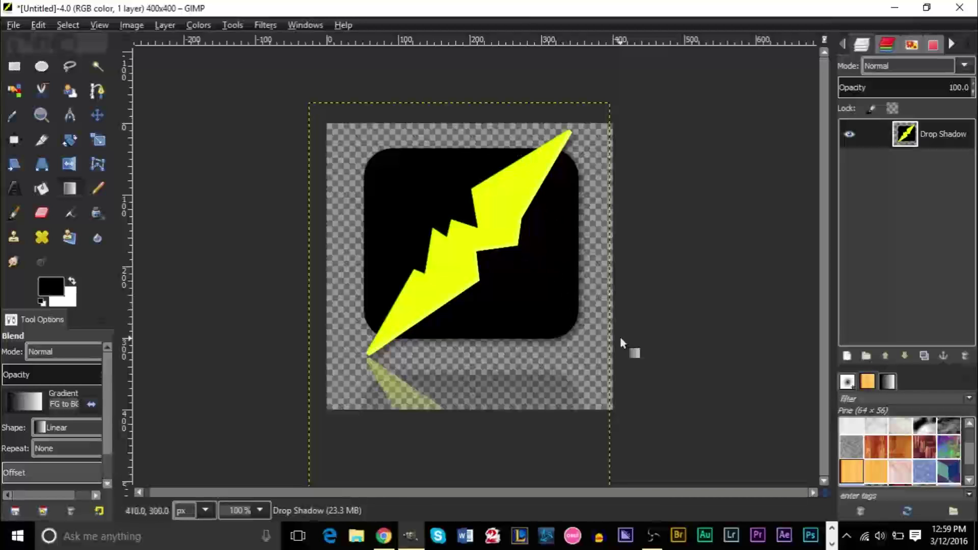
key(2)
scroll(616, 329, up, 1)
scroll(704, 402, up, 5)
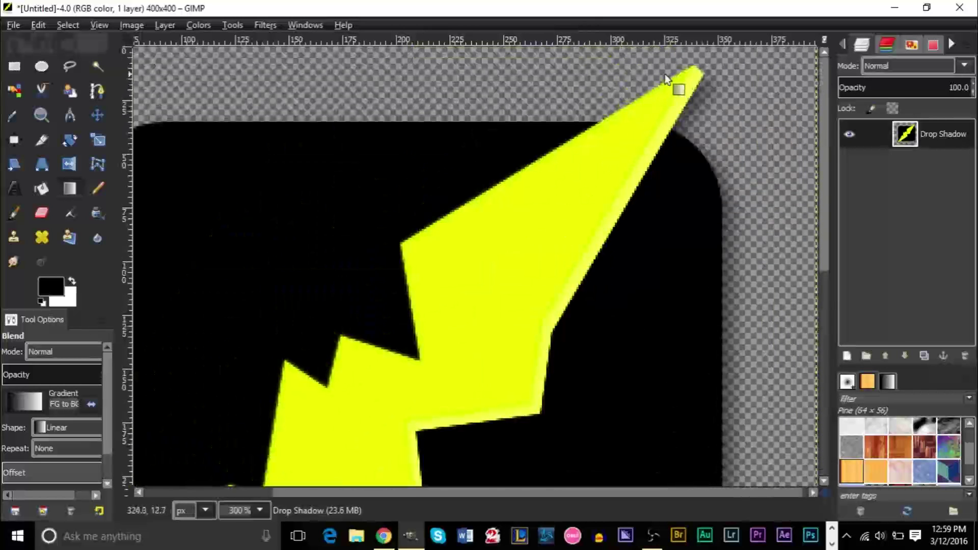
scroll(468, 326, down, 1)
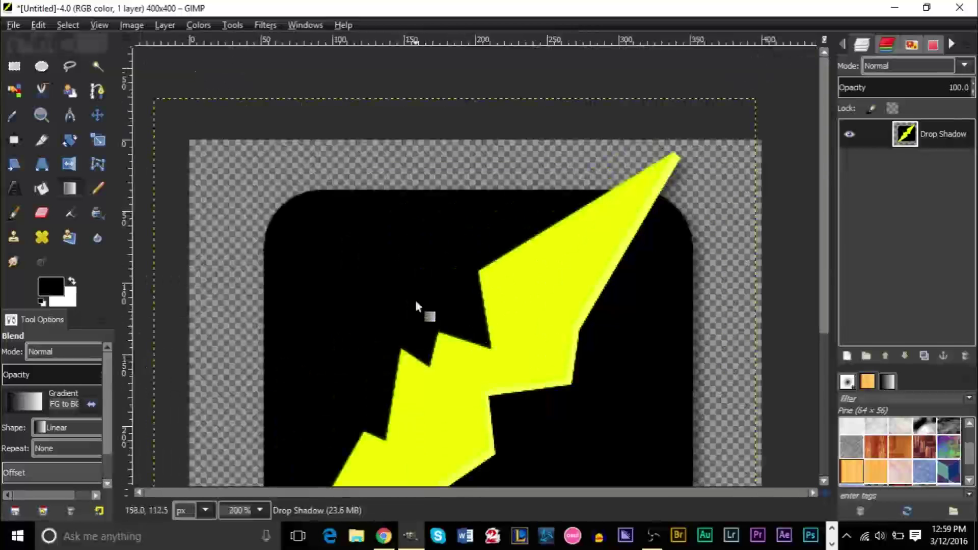
scroll(395, 265, down, 3)
scroll(395, 265, down, 1)
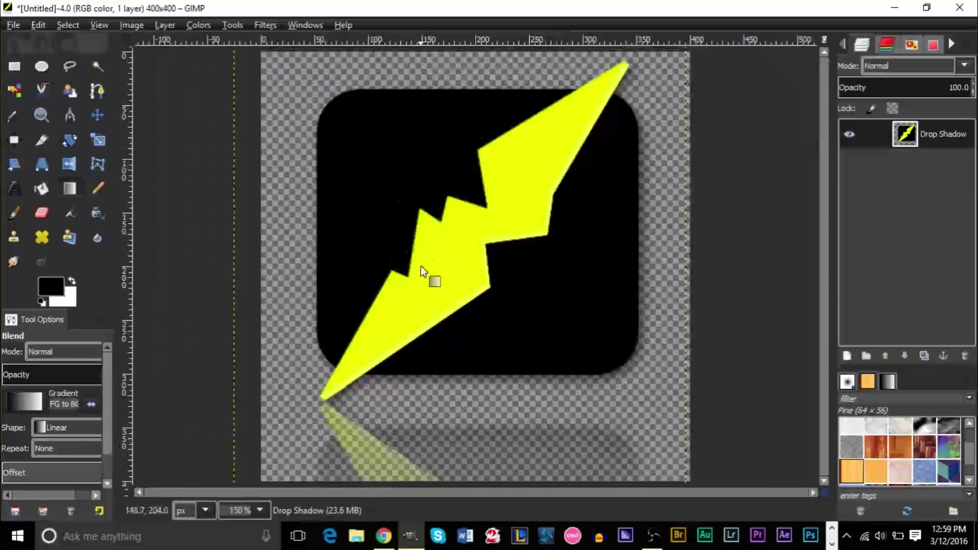
scroll(426, 252, down, 1)
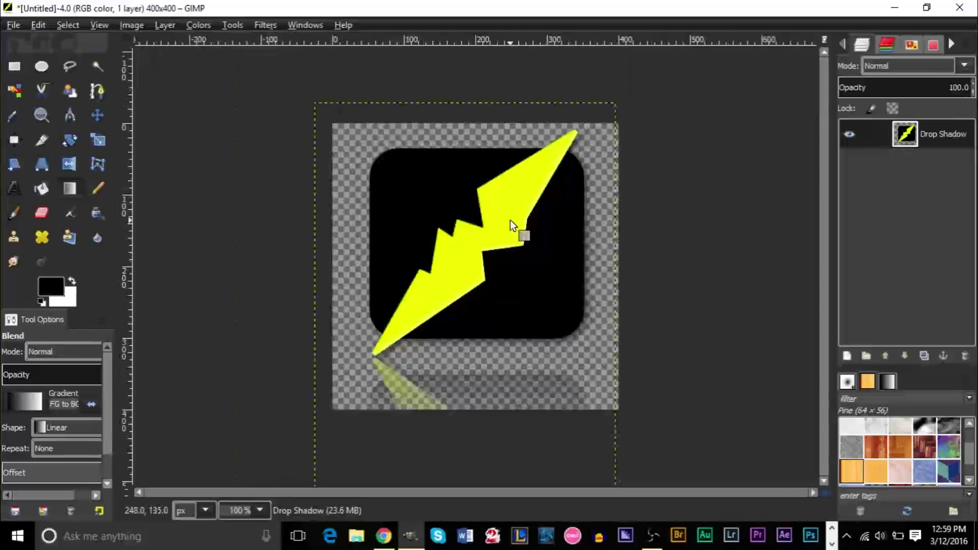